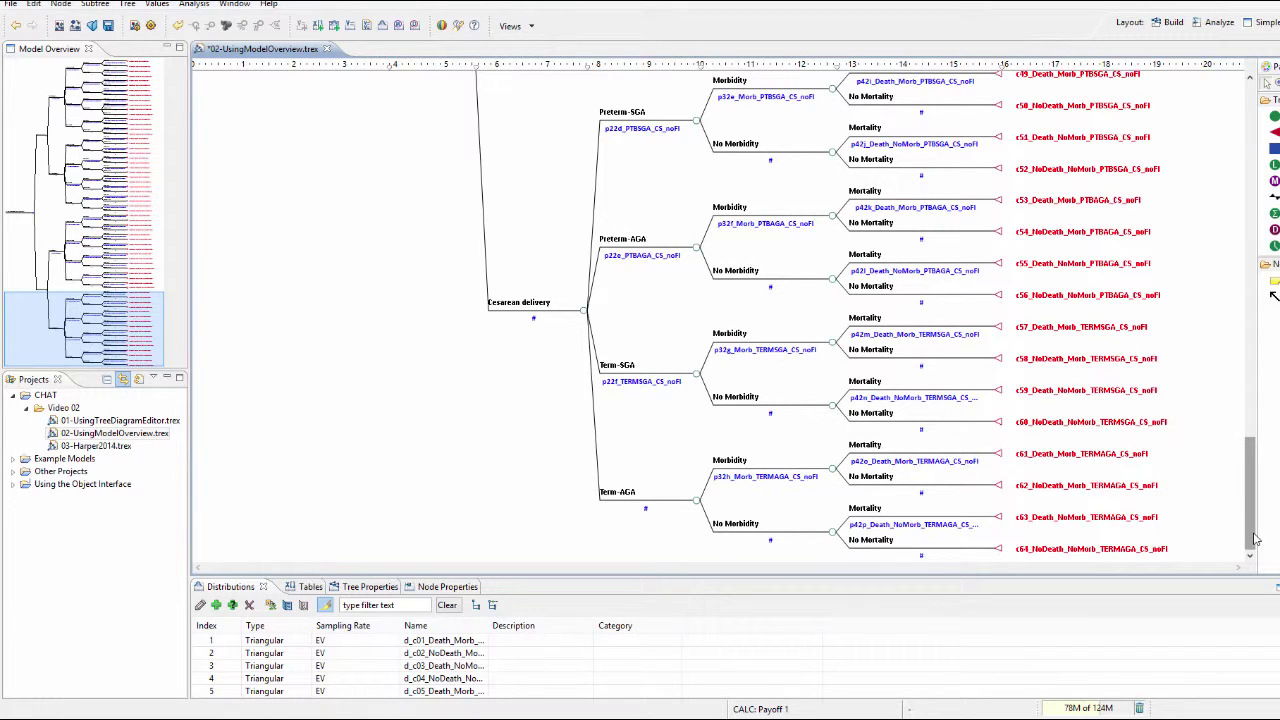
pyautogui.moveTo(1255, 540); pyautogui.dragTo(1250, 367)
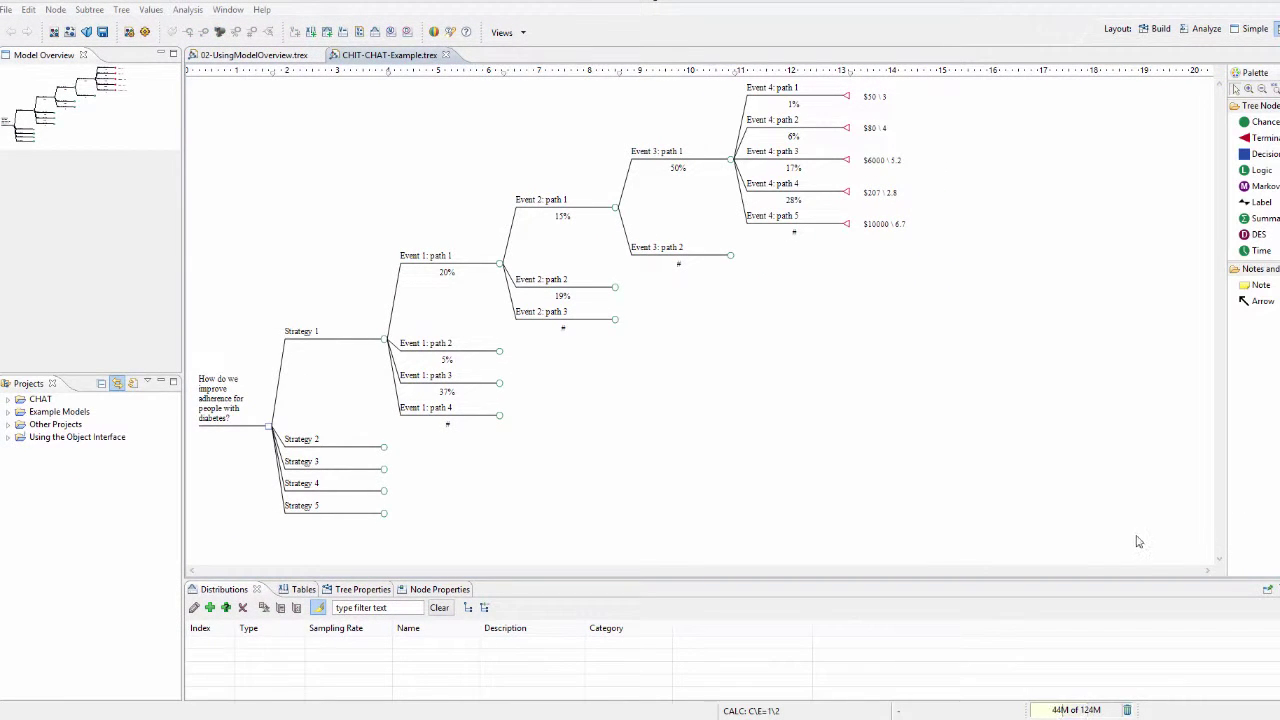
# Step: Copy the Event 4 subtree of Event 3: path 1 and paste it onto the Event 3: path 2 node
pyautogui.rightClick(731, 160)
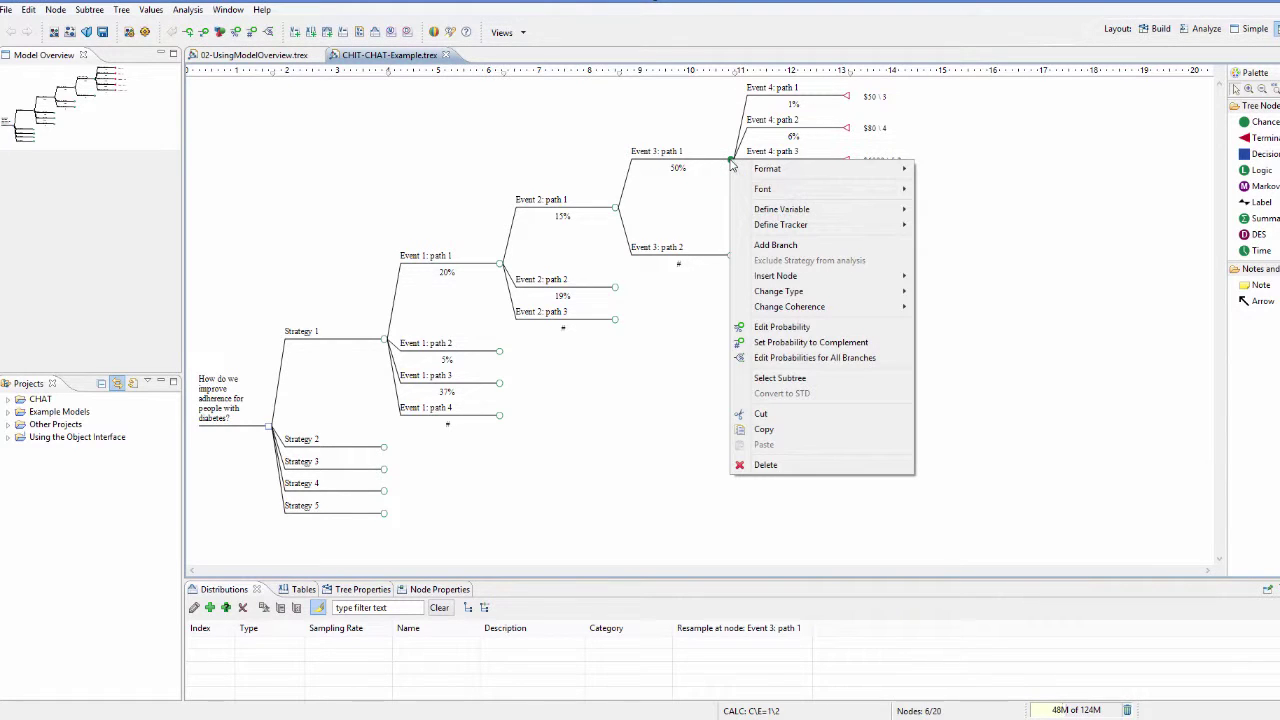
pyautogui.click(788, 377)
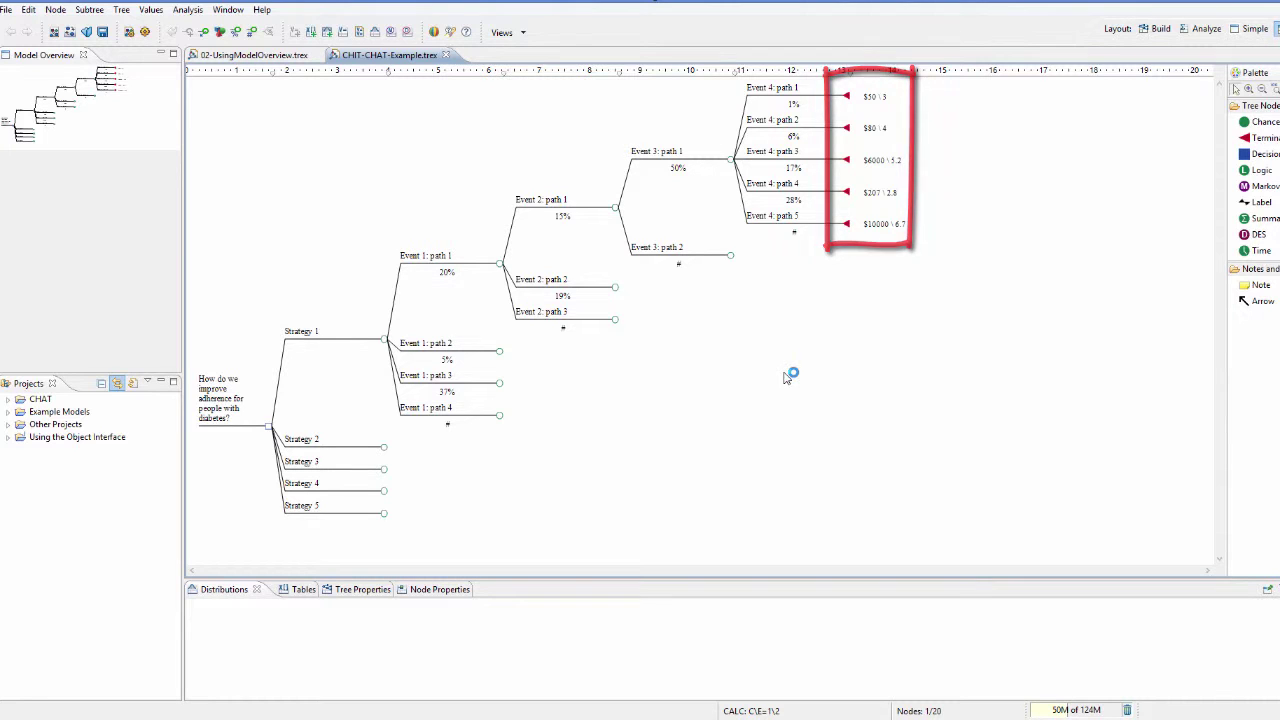
pyautogui.click(28, 9)
pyautogui.click(48, 77)
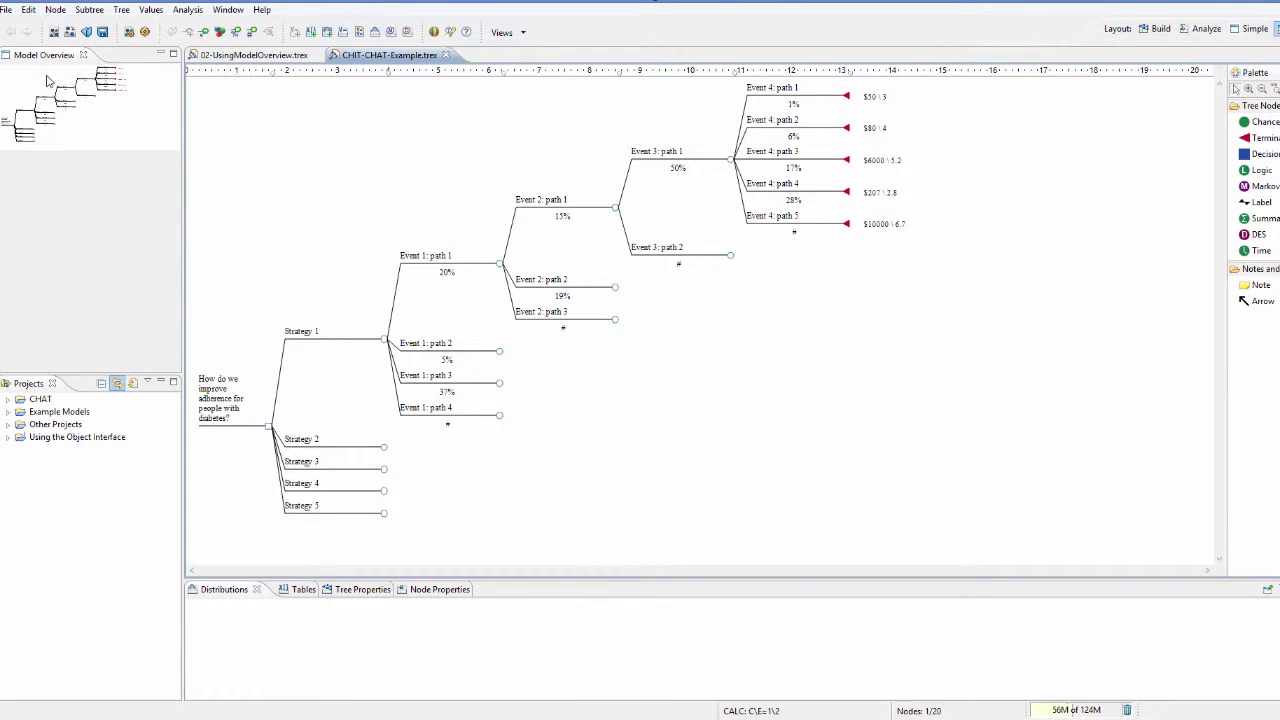
pyautogui.click(732, 259)
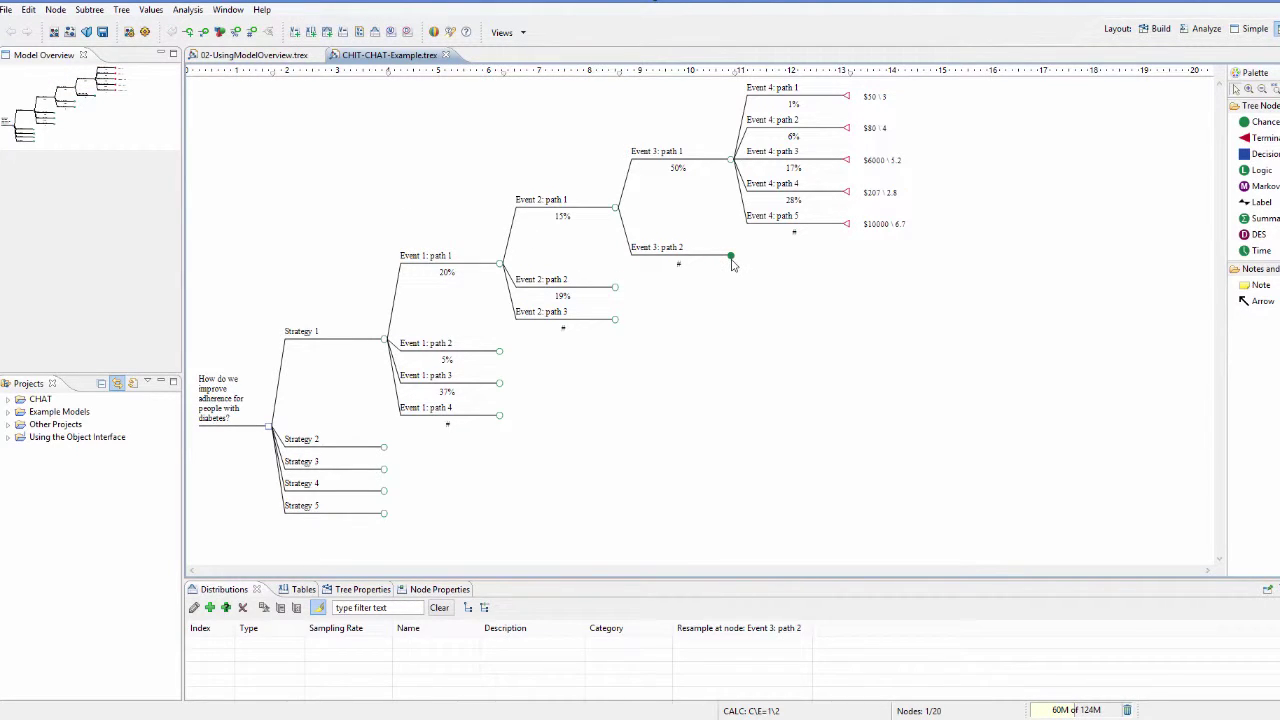
pyautogui.click(29, 10)
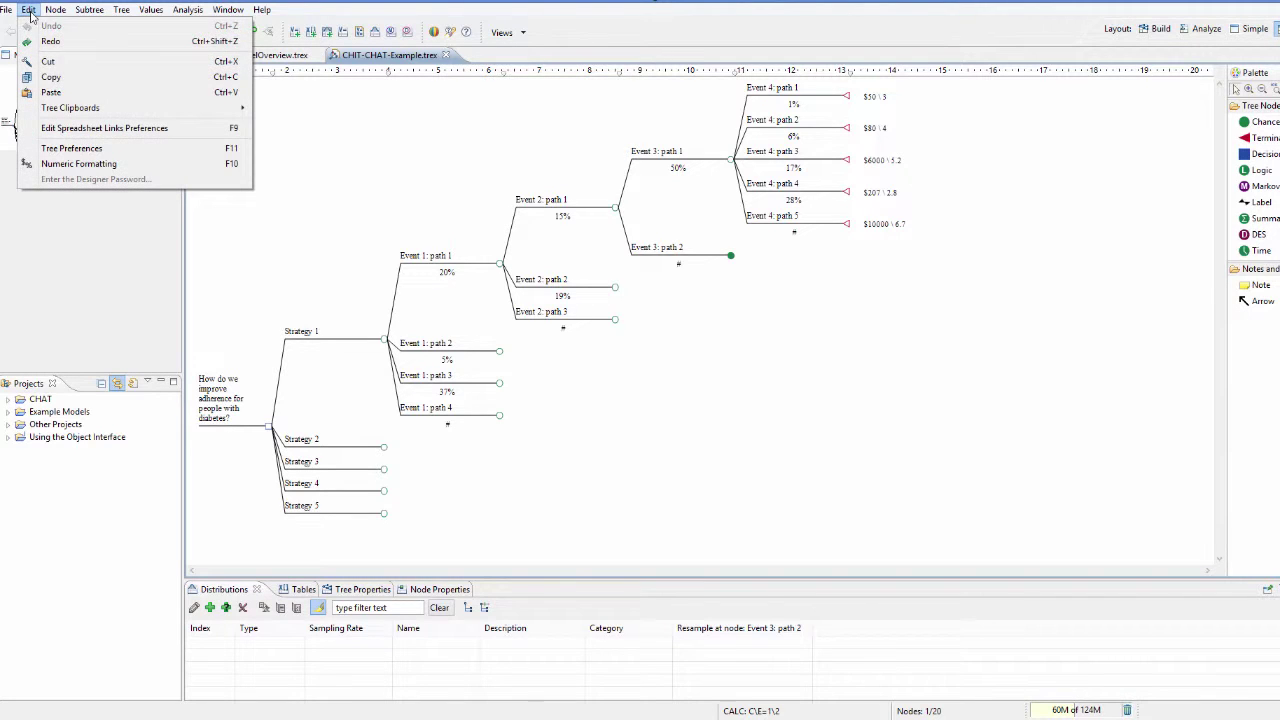
pyautogui.click(51, 92)
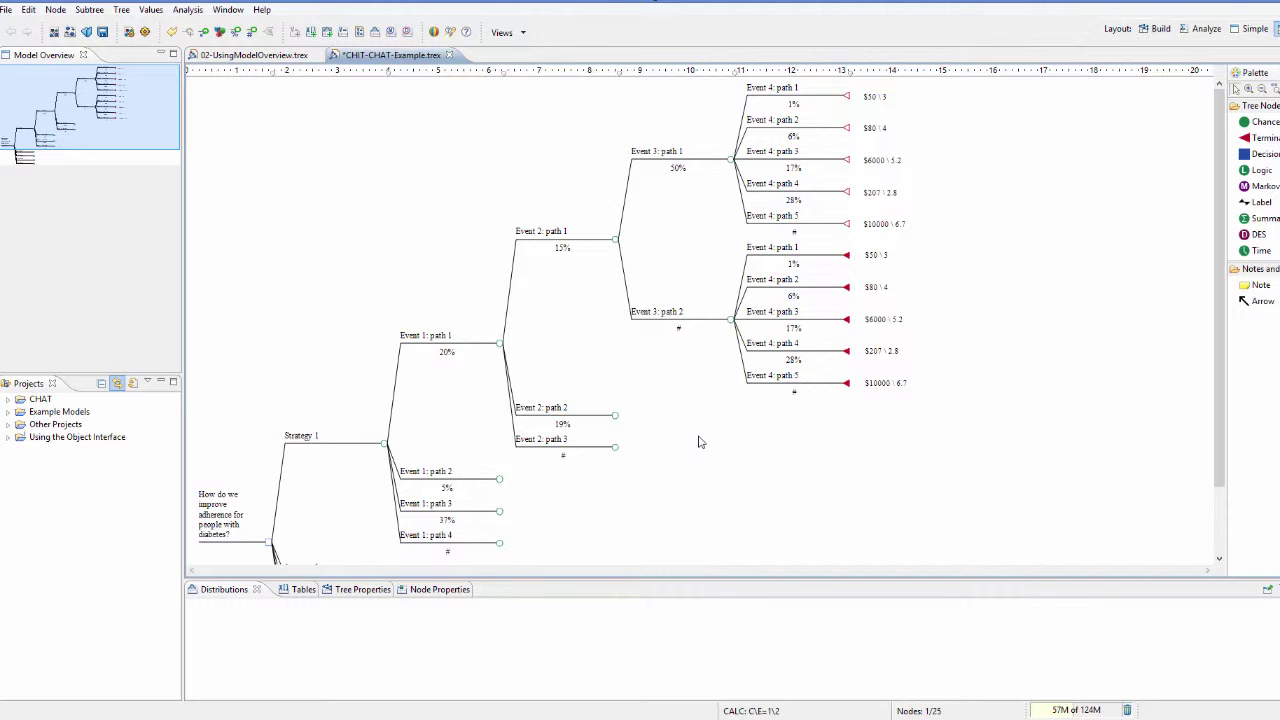
pyautogui.hotkey('ctrl', 'c')
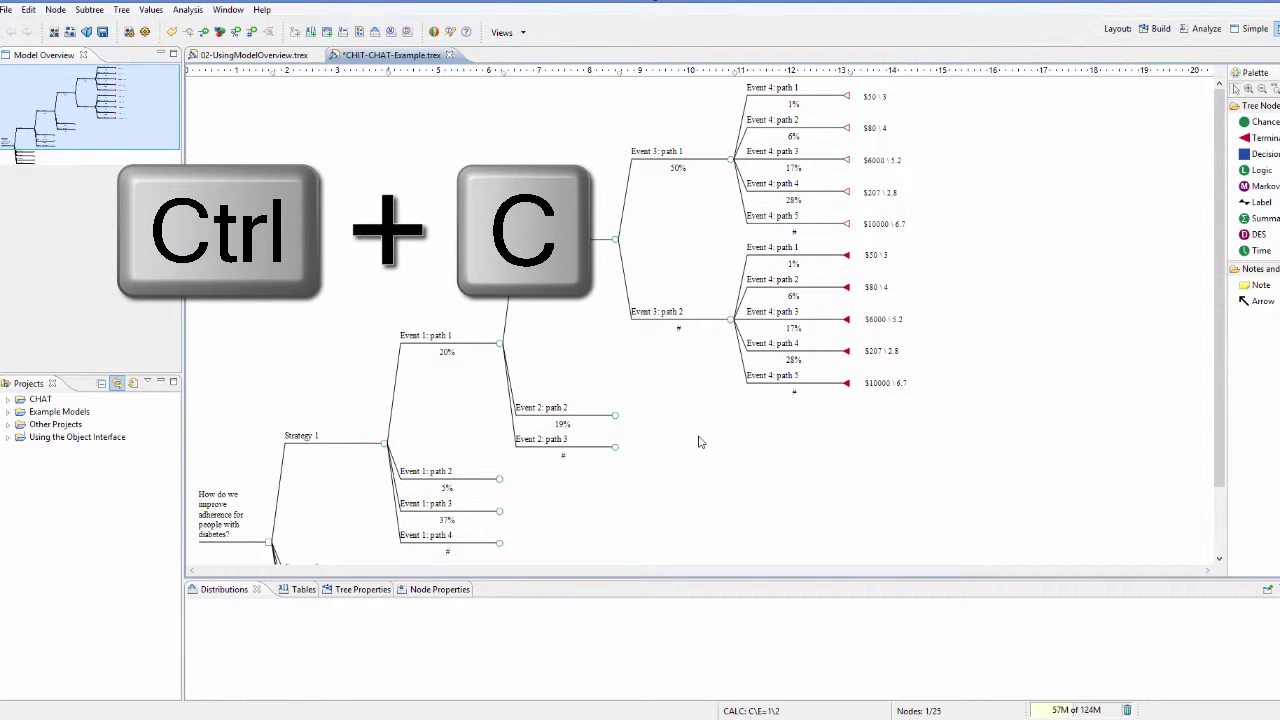
pyautogui.hotkey('ctrl', 'v')
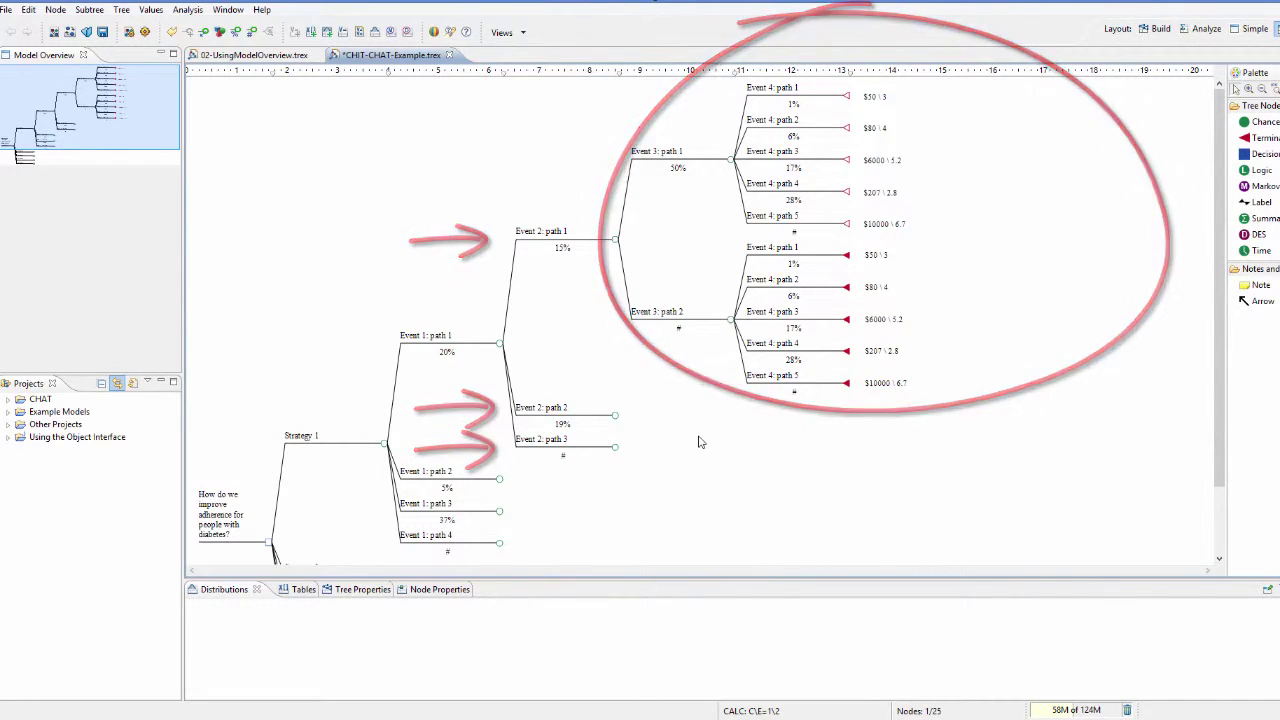
# Step: Copy the subtree of Event 2: path 1 and paste it onto the Event 2: path 2 and Event 2: path 3 nodes
pyautogui.rightClick(616, 240)
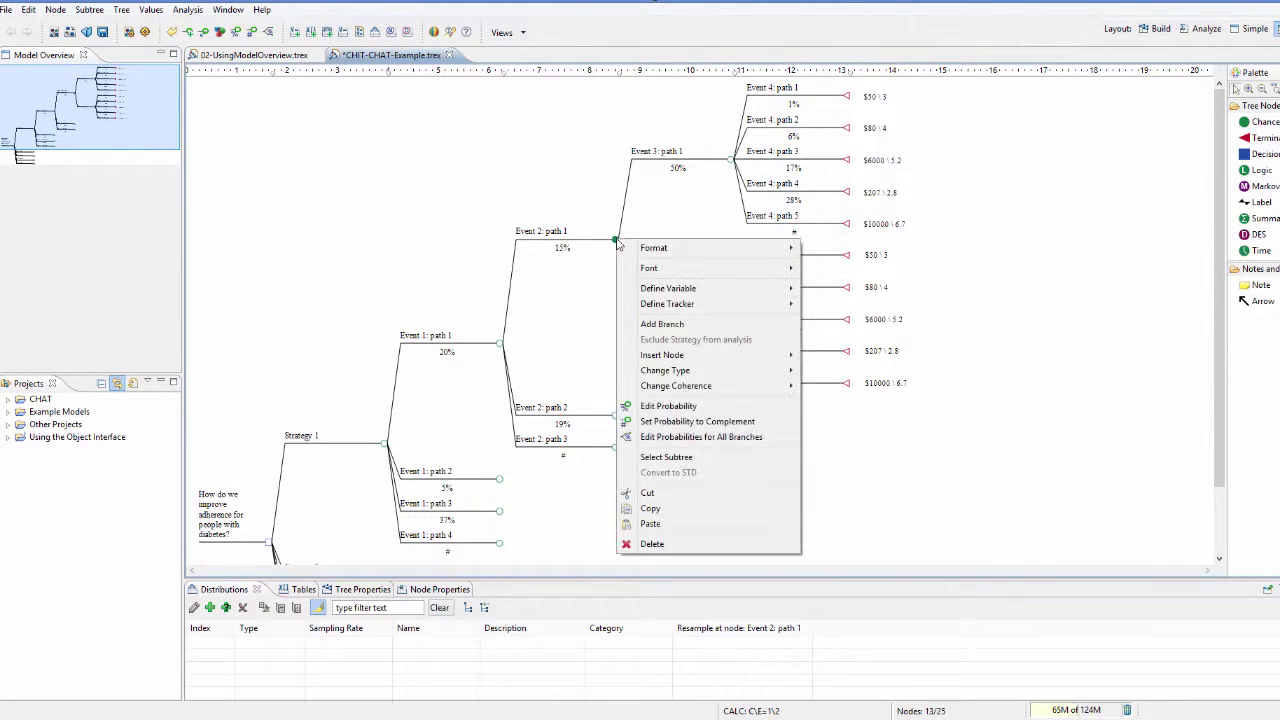
pyautogui.click(666, 457)
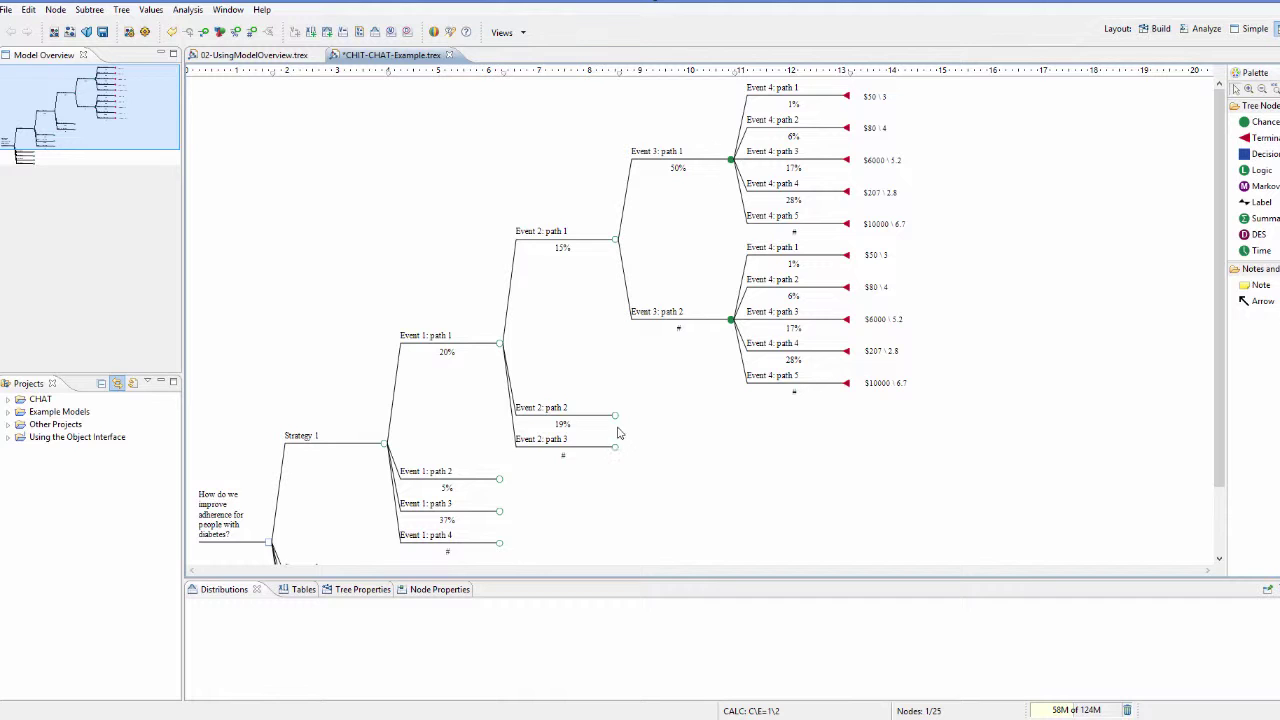
pyautogui.click(614, 422)
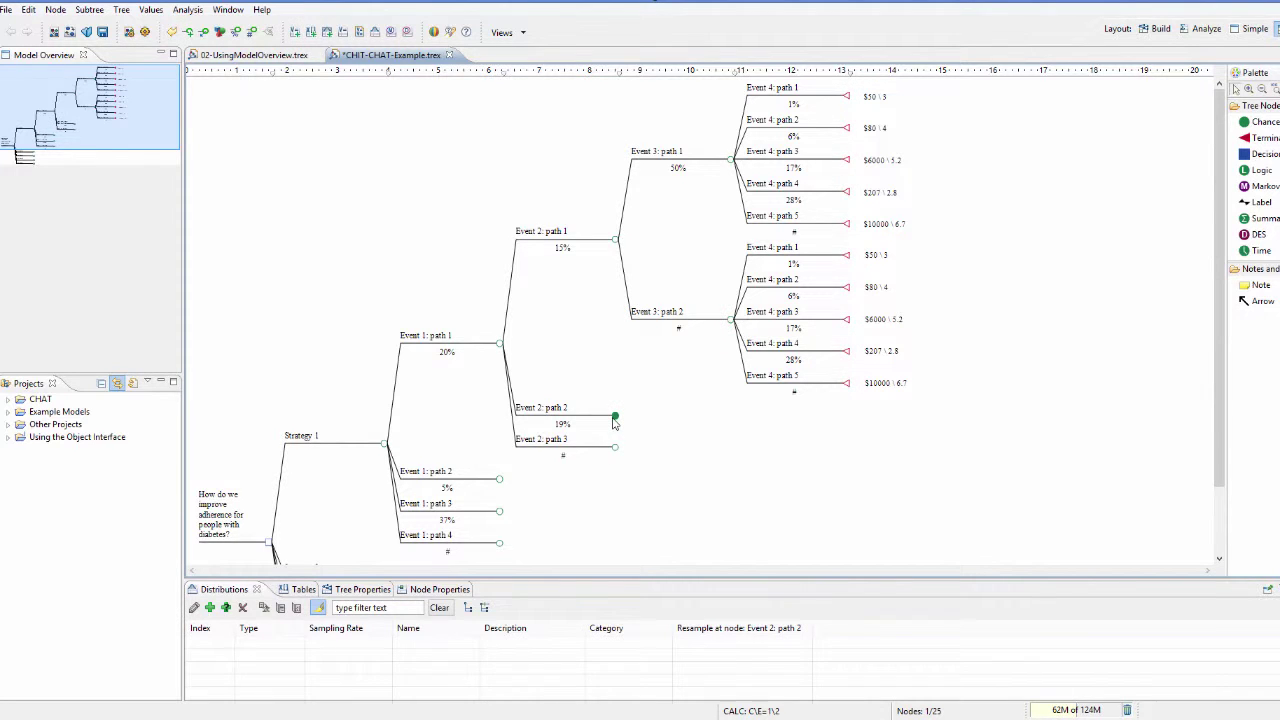
pyautogui.hotkey('ctrl', 'v')
pyautogui.scroll(-3, 614, 422)
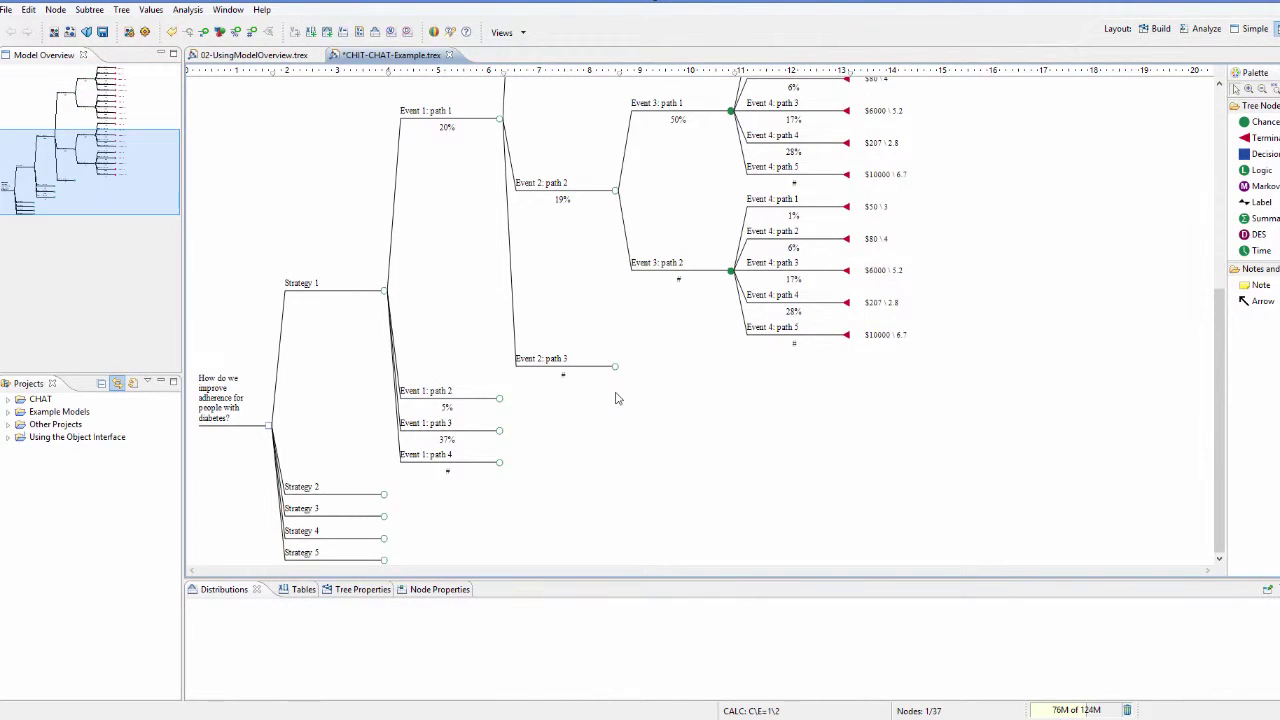
pyautogui.click(616, 369)
pyautogui.hotkey('ctrl', 'v')
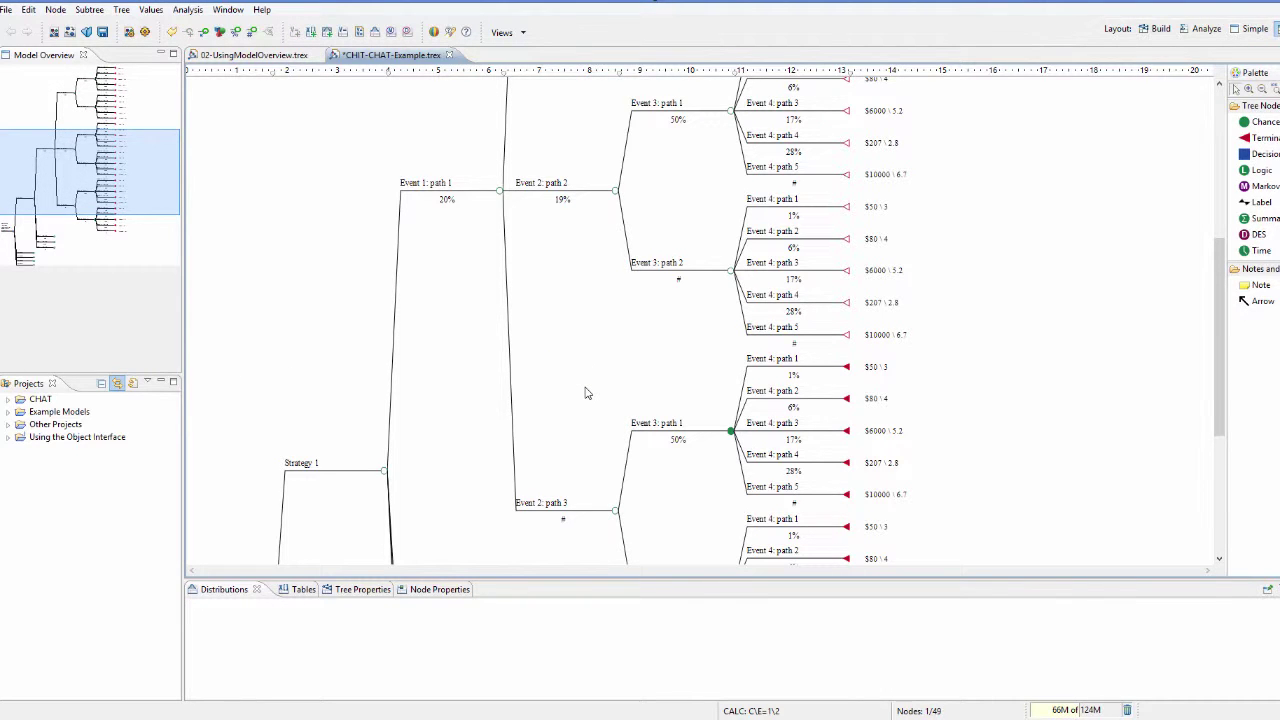
# Step: Copy the whole subtree of Event 1: path 1 and paste it onto the Event 1: path 2 node
pyautogui.scroll(5, 587, 393)
pyautogui.scroll(-3, 612, 535)
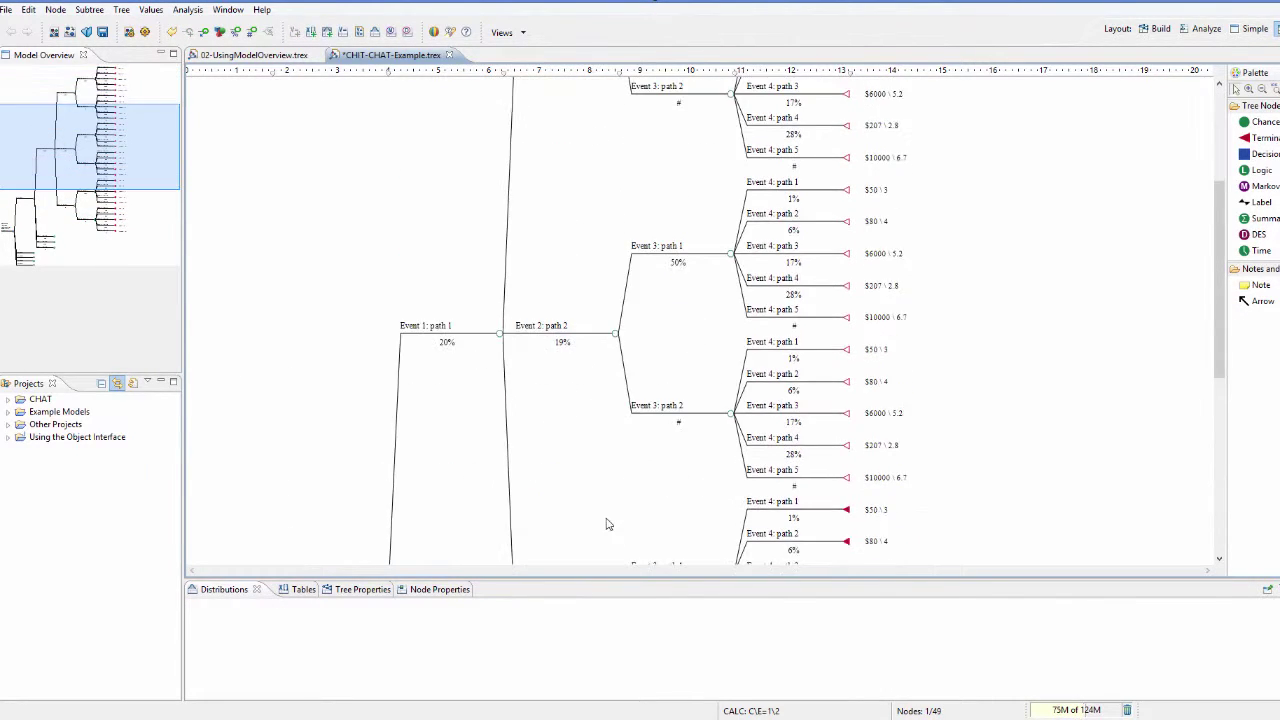
pyautogui.scroll(-3, 443, 397)
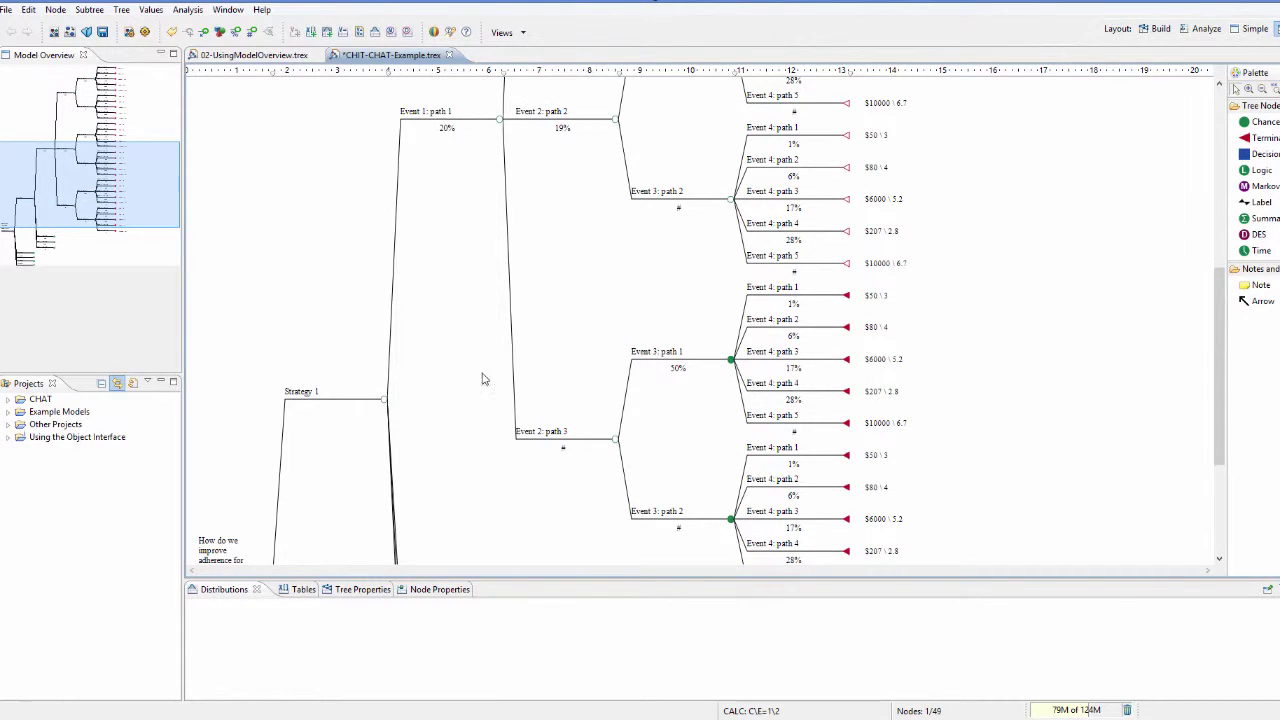
pyautogui.scroll(-3, 486, 380)
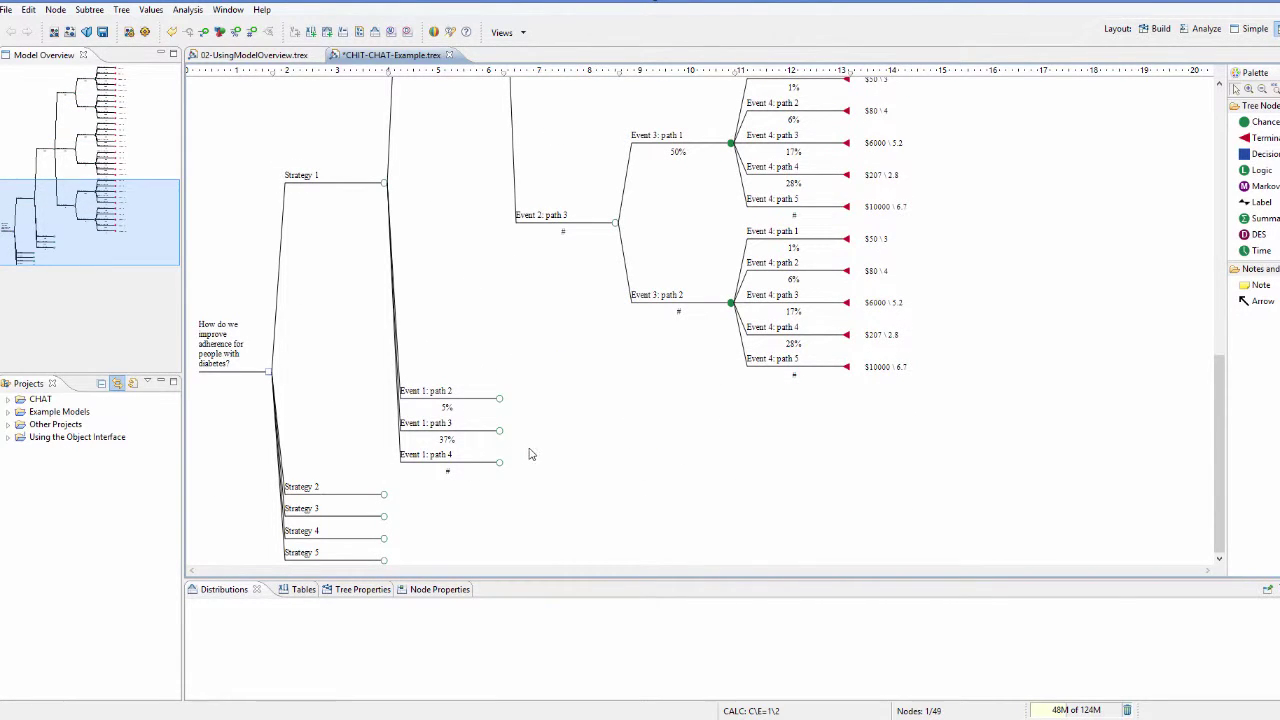
pyautogui.scroll(7, 533, 448)
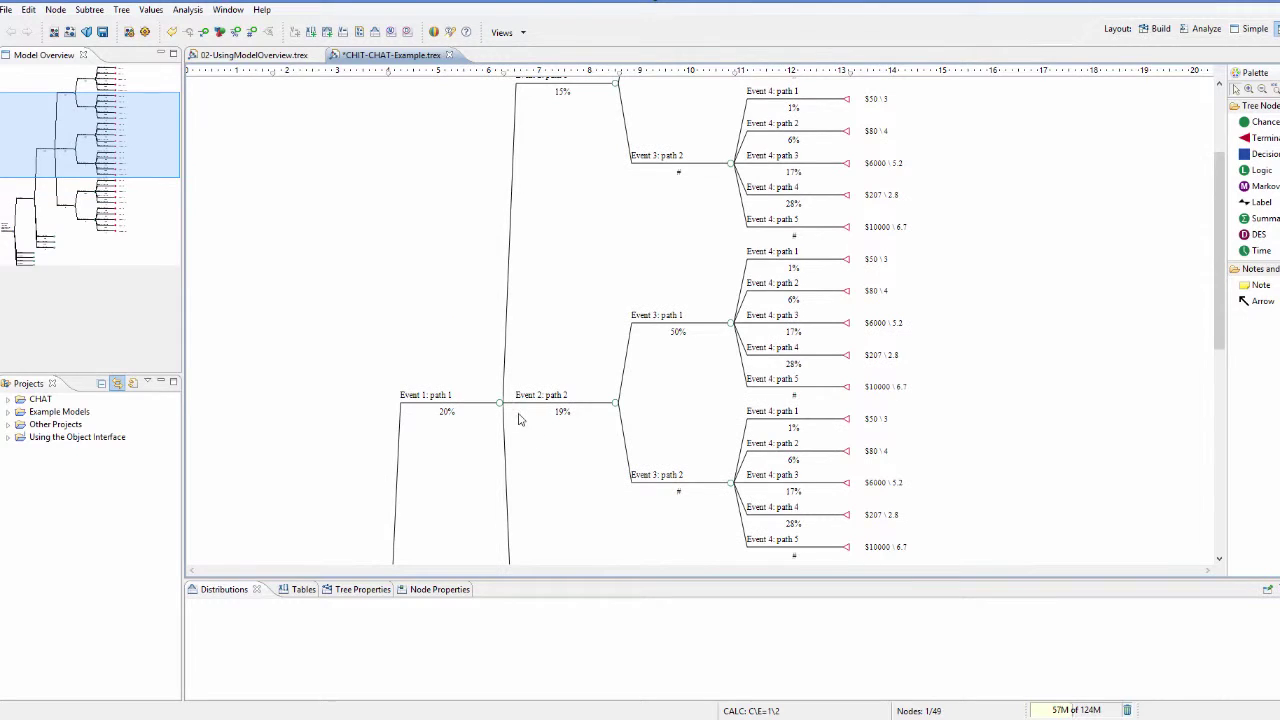
pyautogui.rightClick(500, 404)
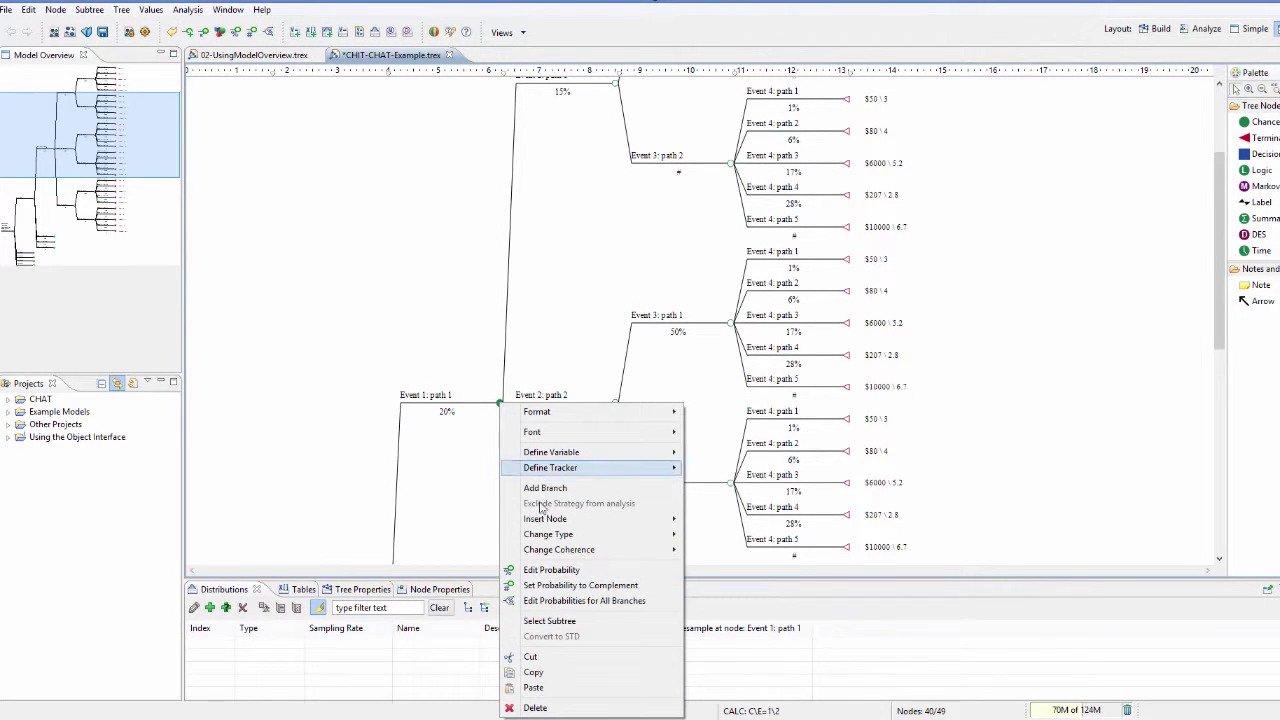
pyautogui.click(549, 621)
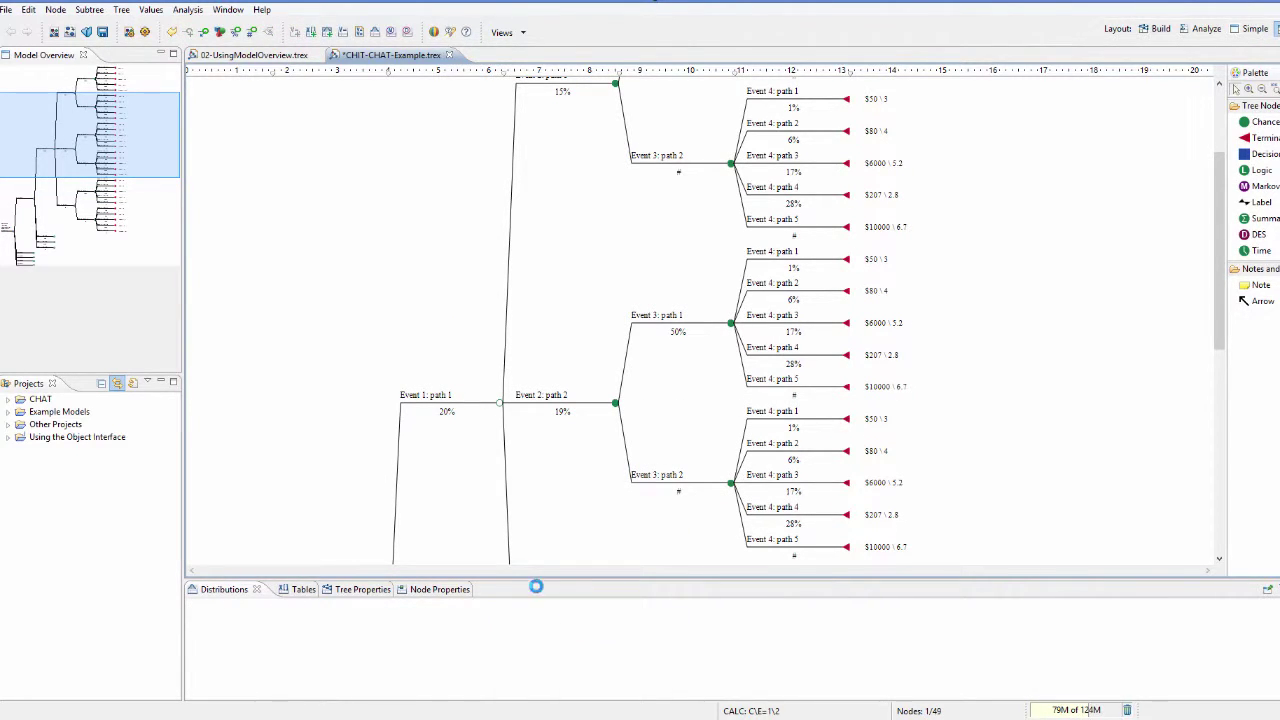
pyautogui.scroll(-7, 488, 478)
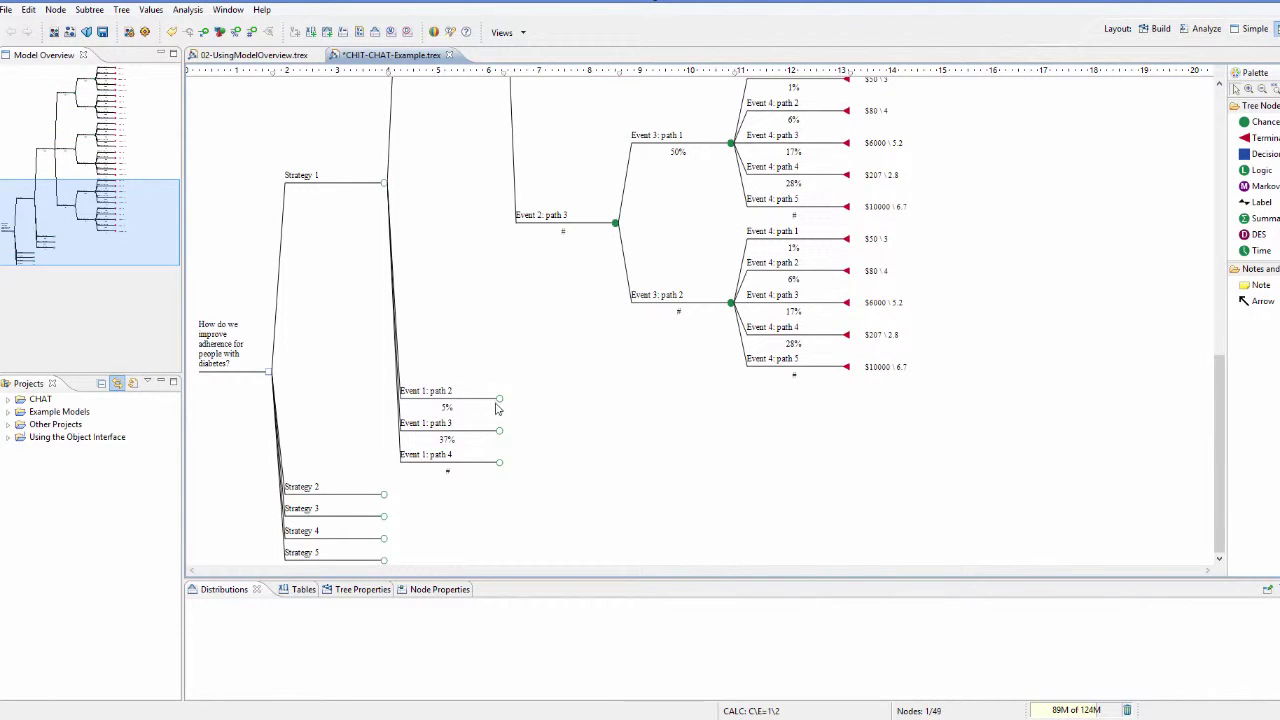
pyautogui.click(501, 399)
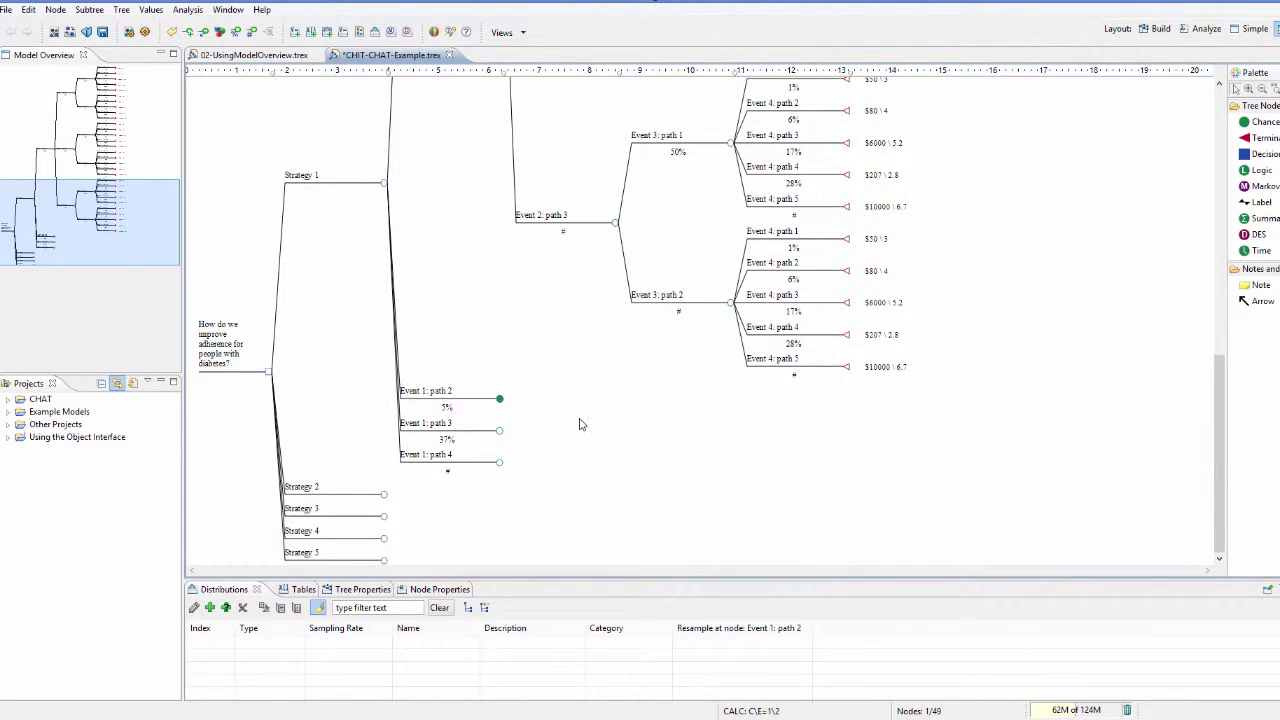
pyautogui.hotkey('ctrl', 'v')
# Step: Paste the copied Event 1: path 1 subtree onto the Event 1: path 3 and Event 1: path 4 nodes
pyautogui.scroll(-9, 582, 424)
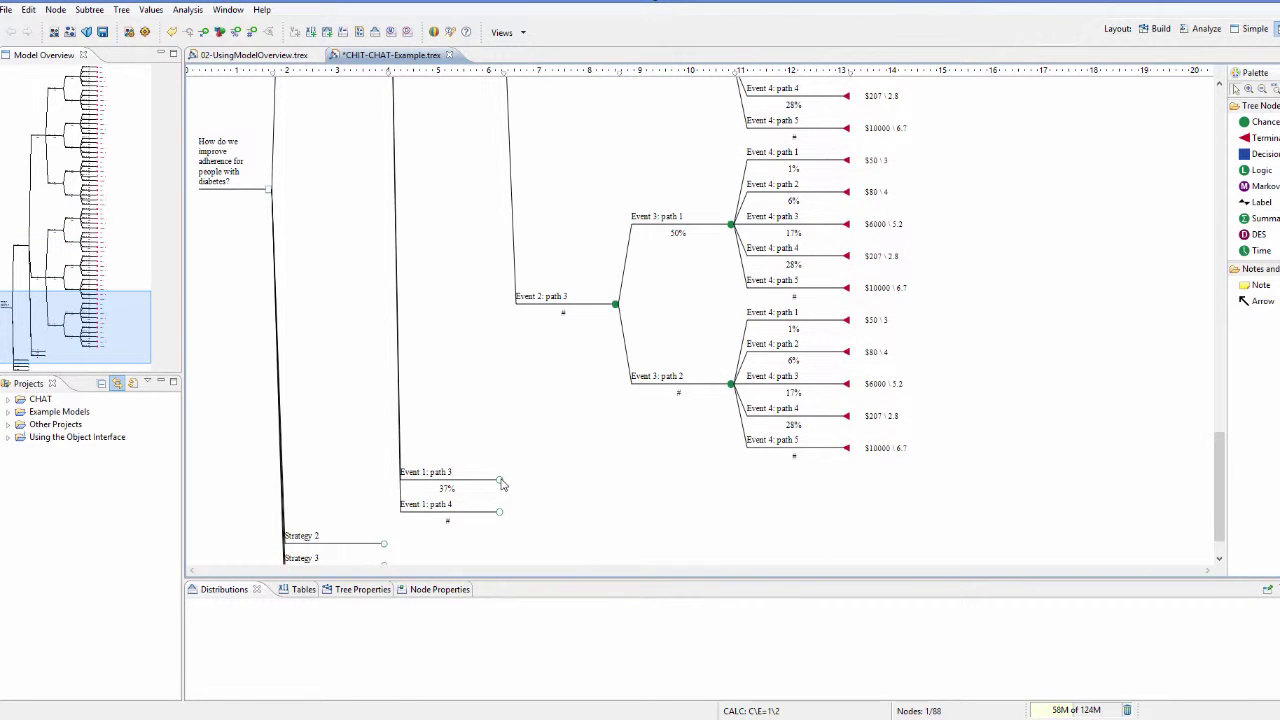
pyautogui.click(500, 481)
pyautogui.hotkey('ctrl', 'v')
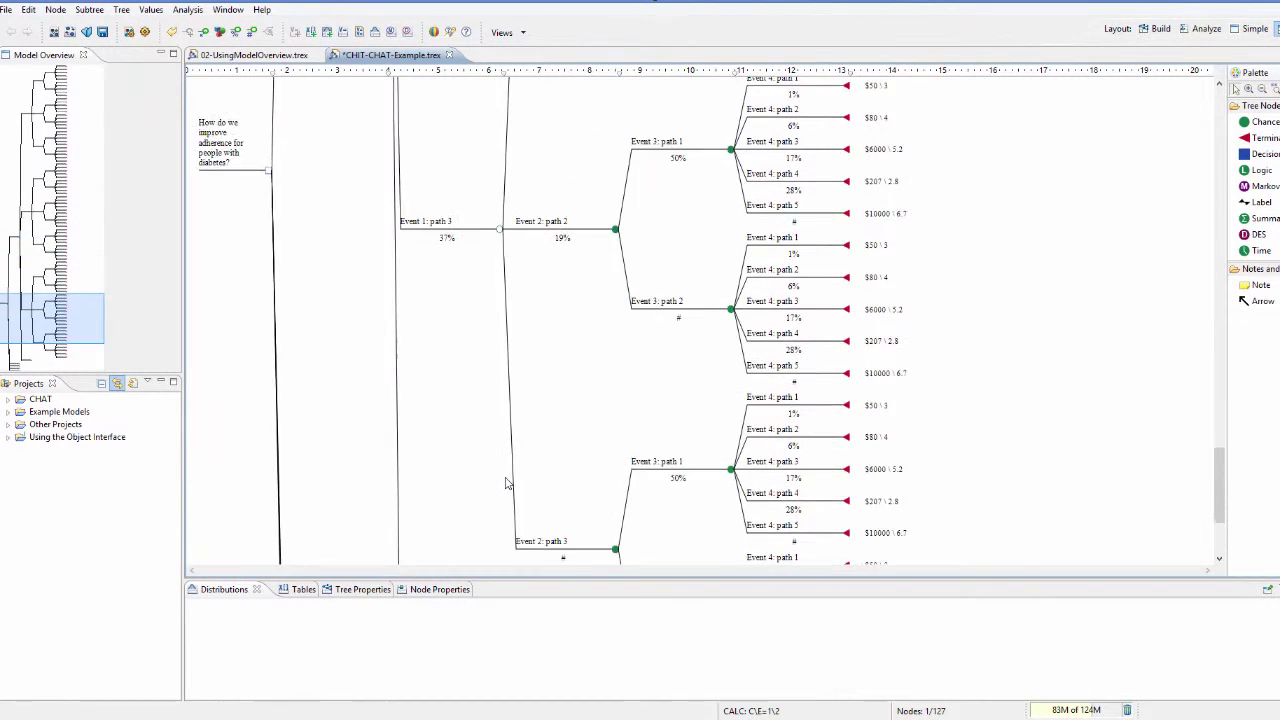
pyautogui.scroll(-9, 503, 478)
pyautogui.click(500, 464)
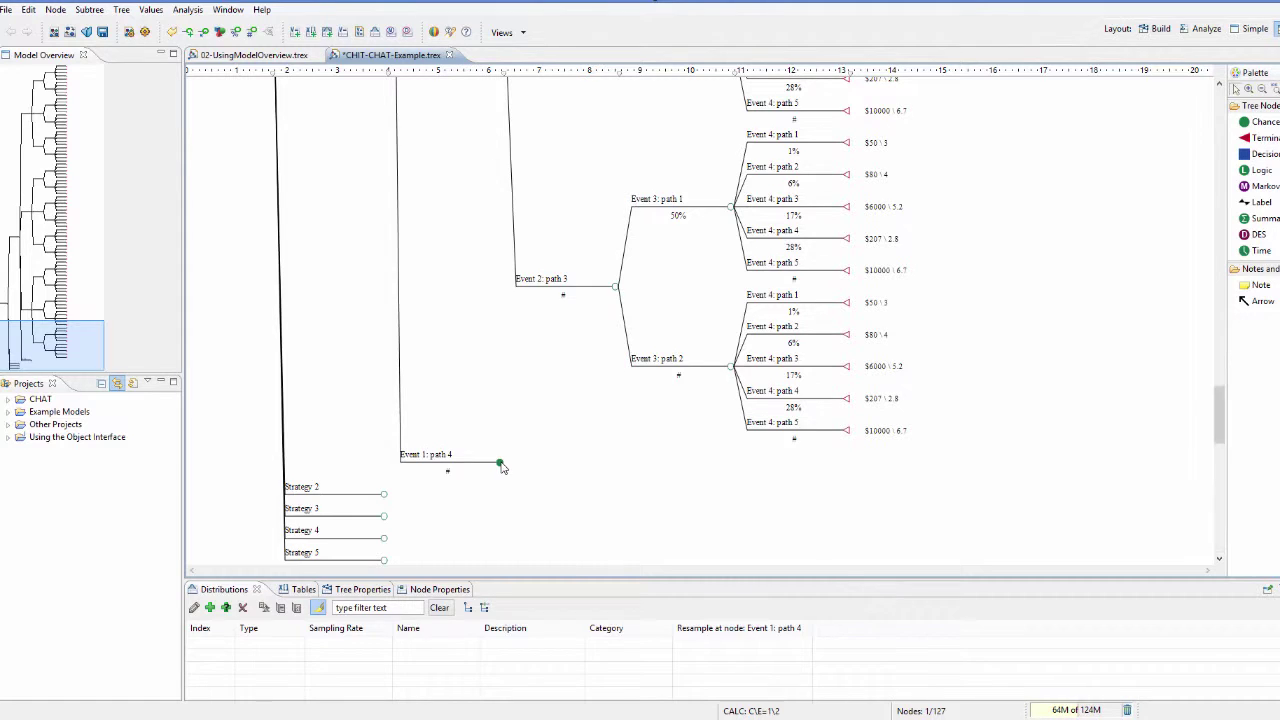
pyautogui.hotkey('ctrl', 'v')
# Step: Copy the entire subtree of Strategy 1 and paste it onto the Strategy 2 node
pyautogui.scroll(5, 520, 473)
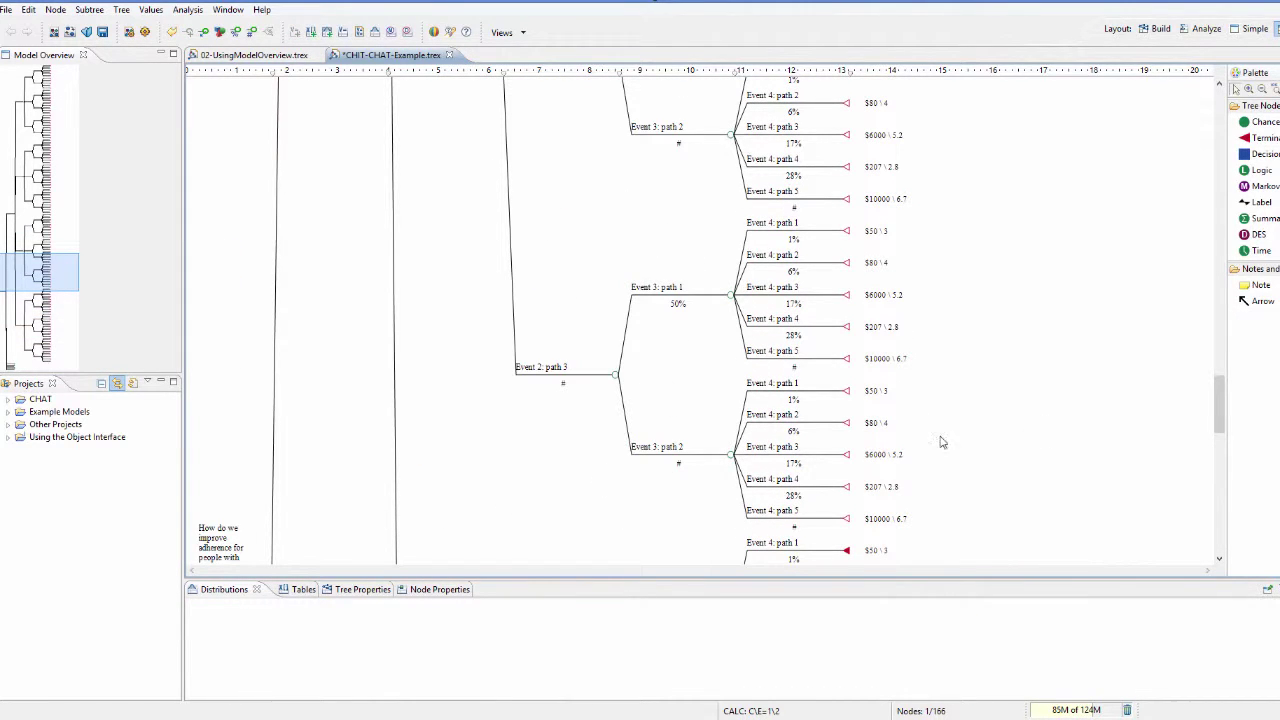
pyautogui.moveTo(1218, 413); pyautogui.dragTo(1231, 325)
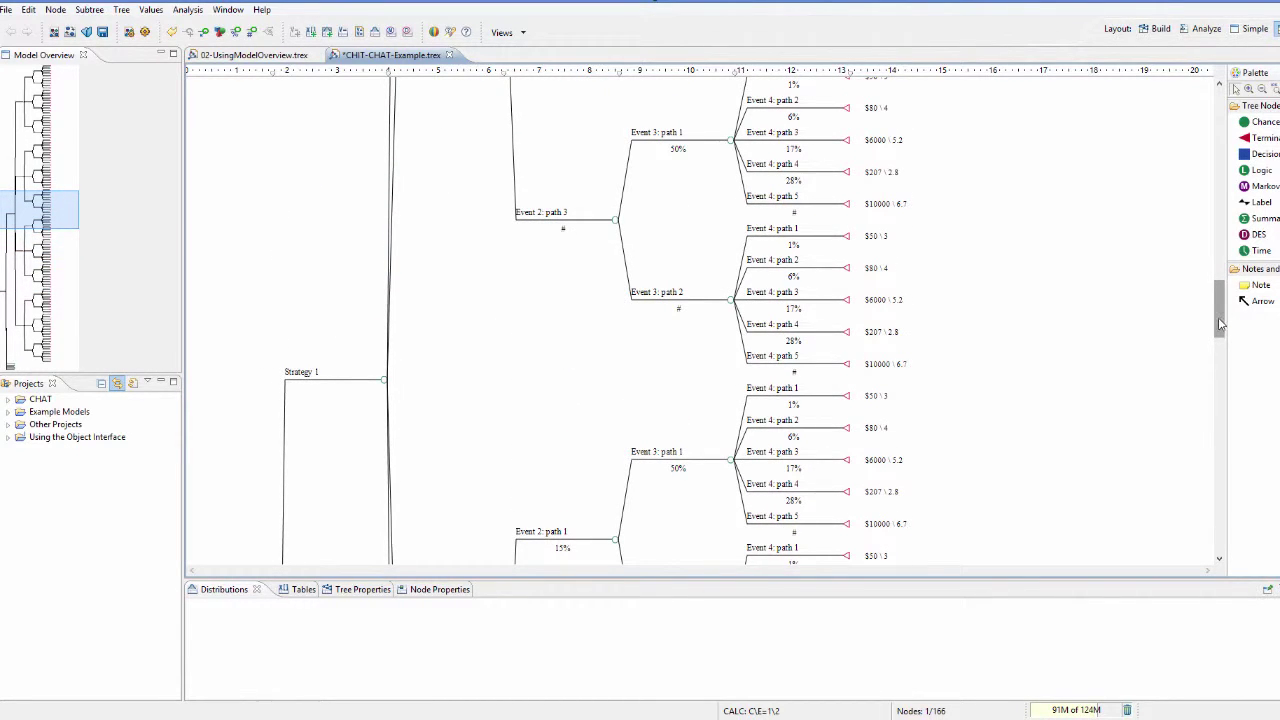
pyautogui.moveTo(1218, 327)
pyautogui.mouseDown()
pyautogui.moveTo(1217, 551)
pyautogui.moveTo(1218, 335)
pyautogui.mouseUp()
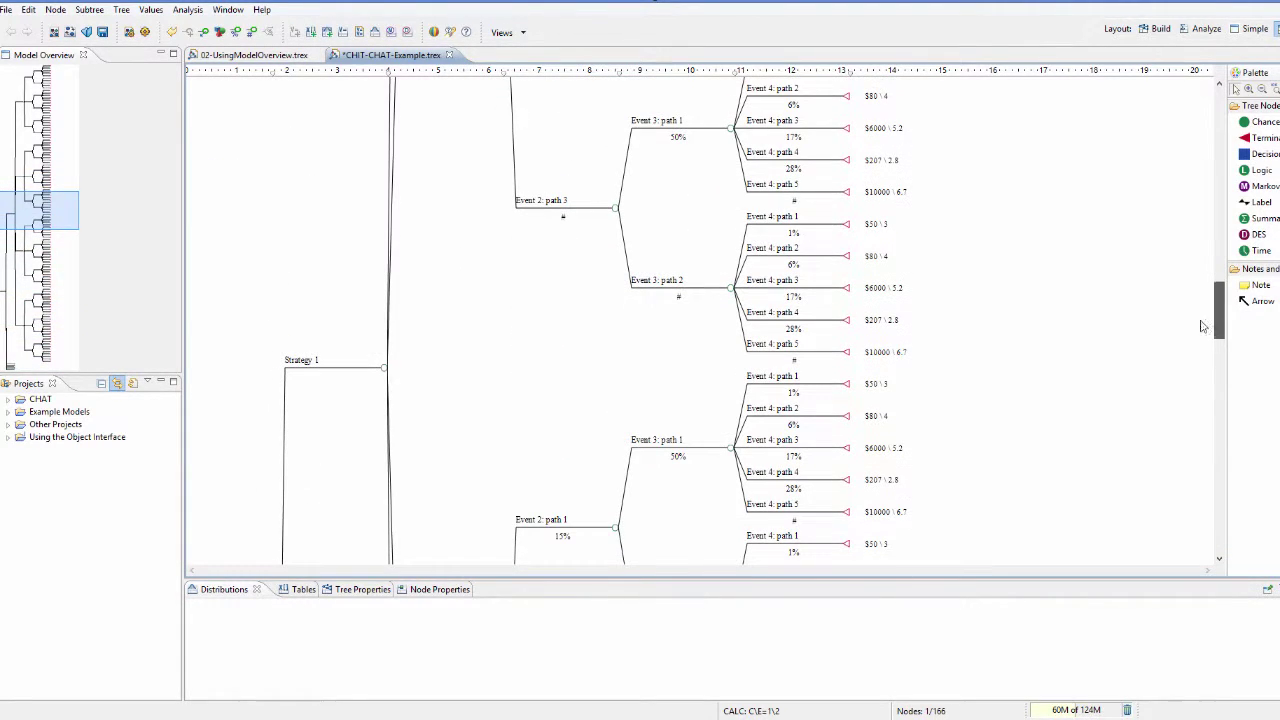
pyautogui.rightClick(385, 369)
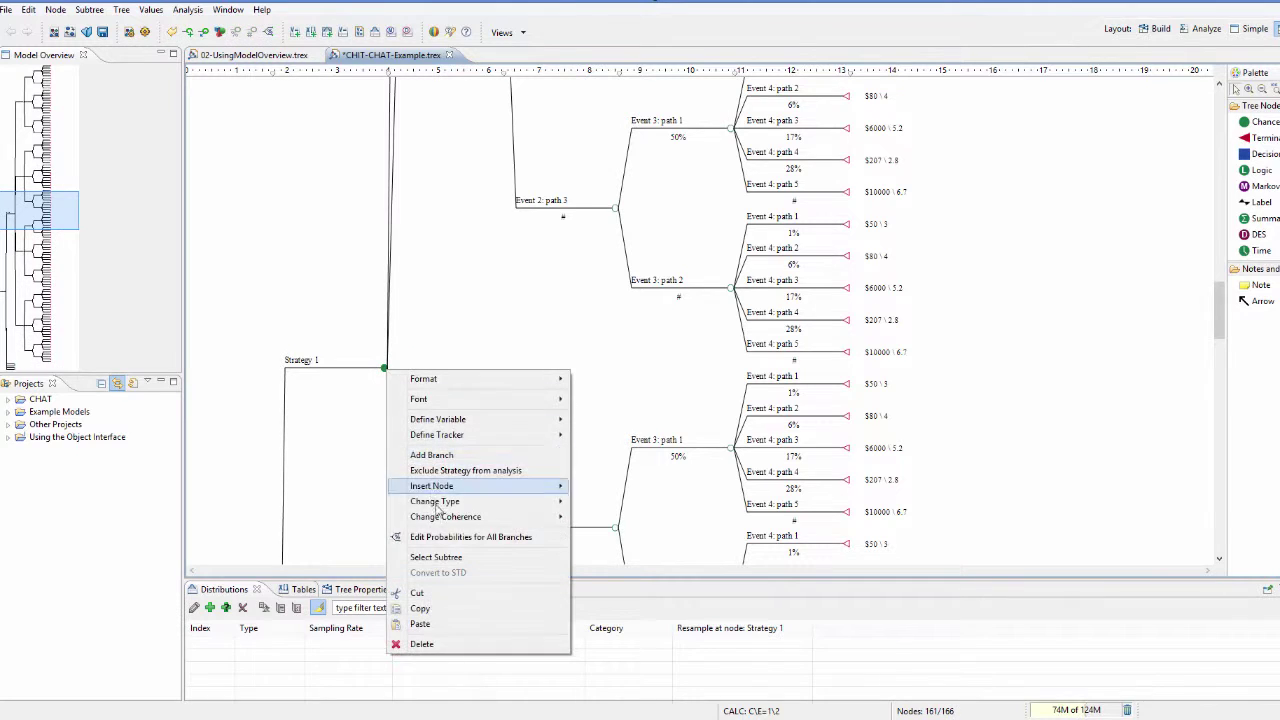
pyautogui.click(437, 557)
pyautogui.scroll(-10, 400, 520)
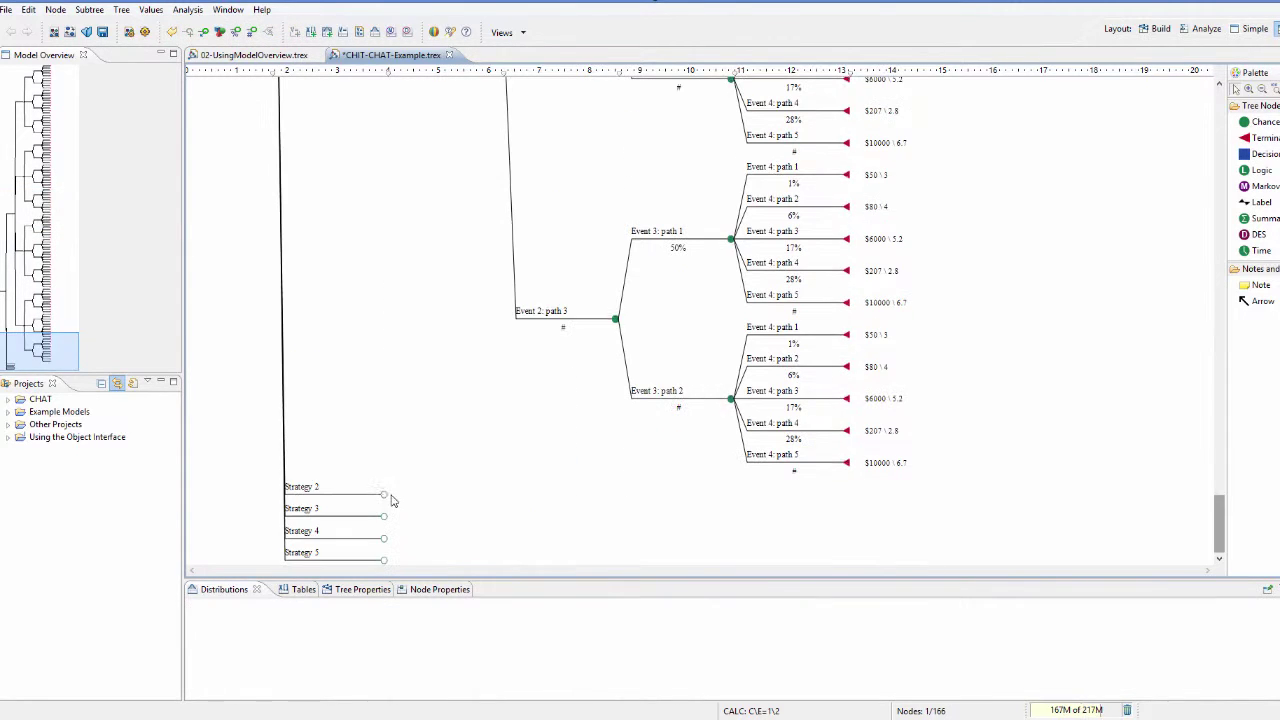
pyautogui.click(384, 496)
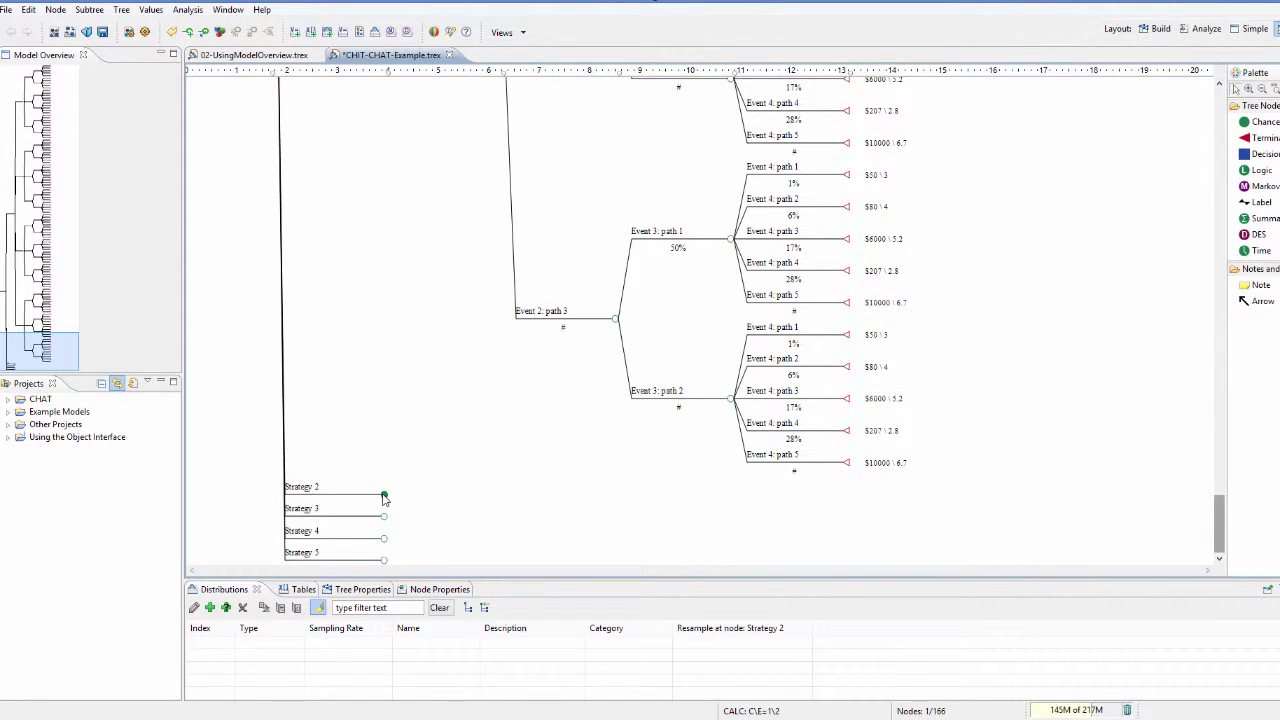
pyautogui.hotkey('ctrl', 'v')
# Step: Paste the copied Strategy 1 subtree onto the Strategy 3, Strategy 4 and Strategy 5 nodes
pyautogui.scroll(-15, 390, 498)
pyautogui.click(386, 517)
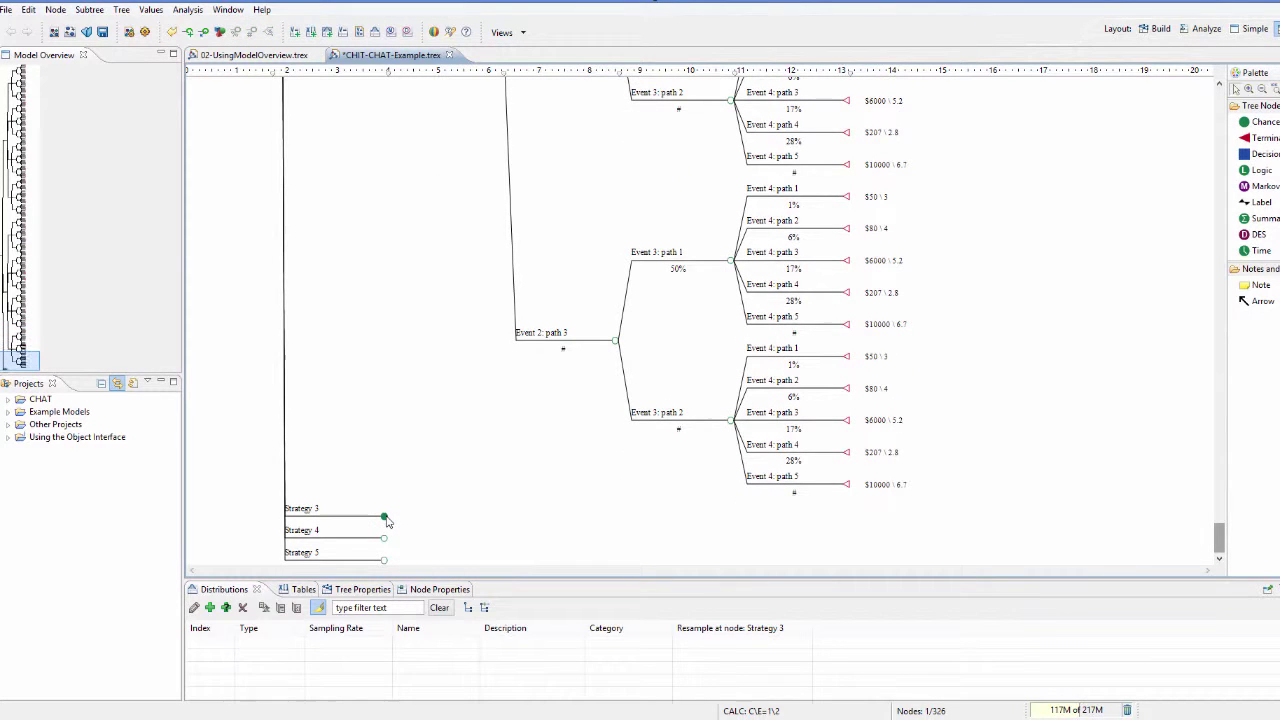
pyautogui.hotkey('ctrl', 'v')
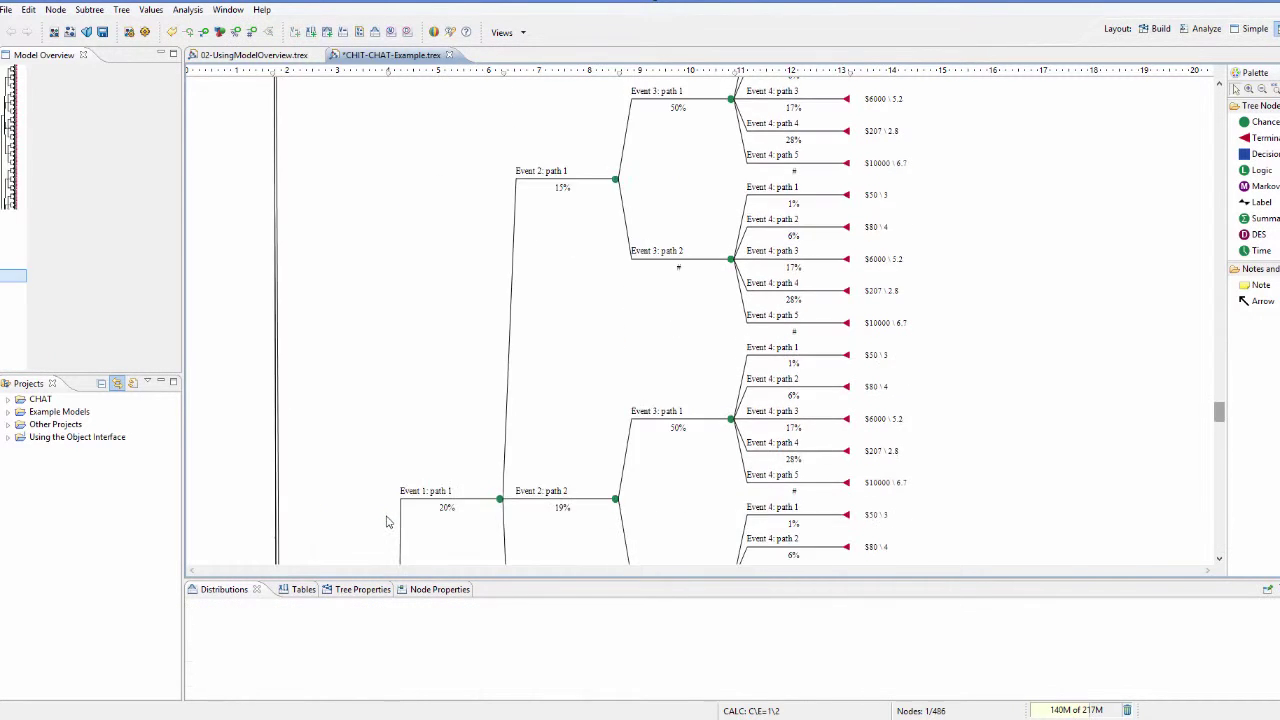
pyautogui.scroll(-15, 386, 523)
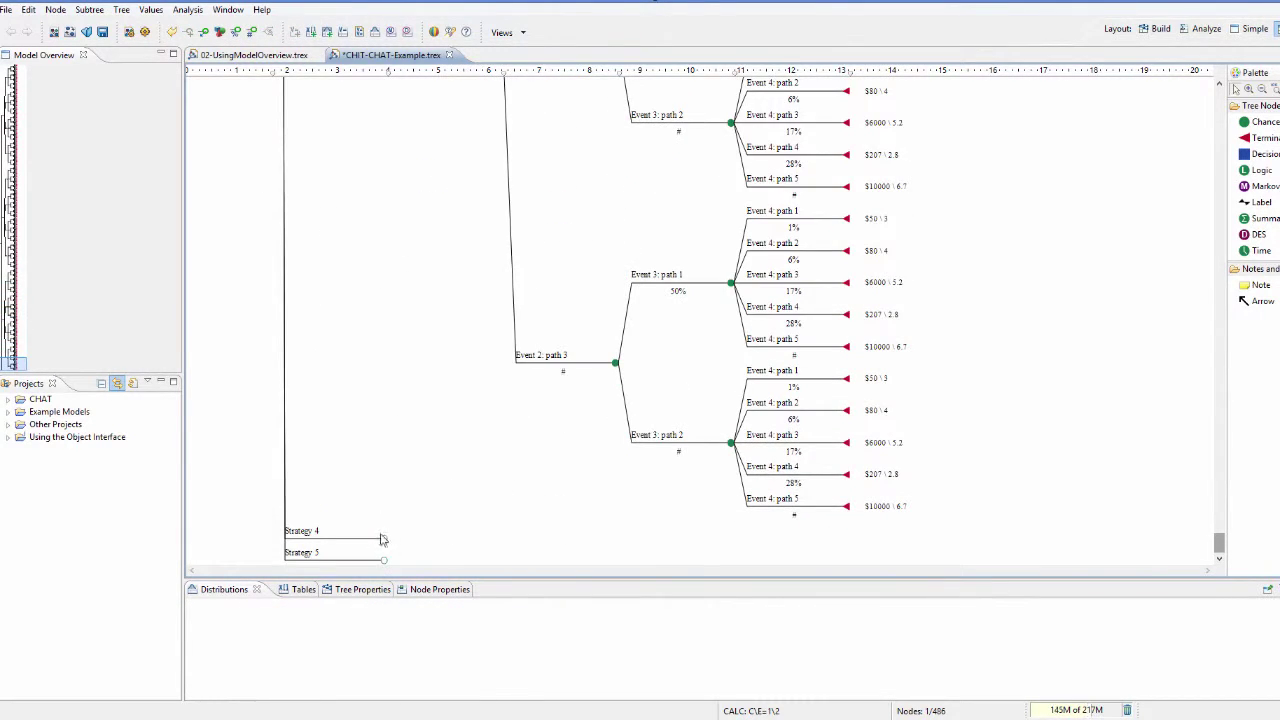
pyautogui.click(384, 539)
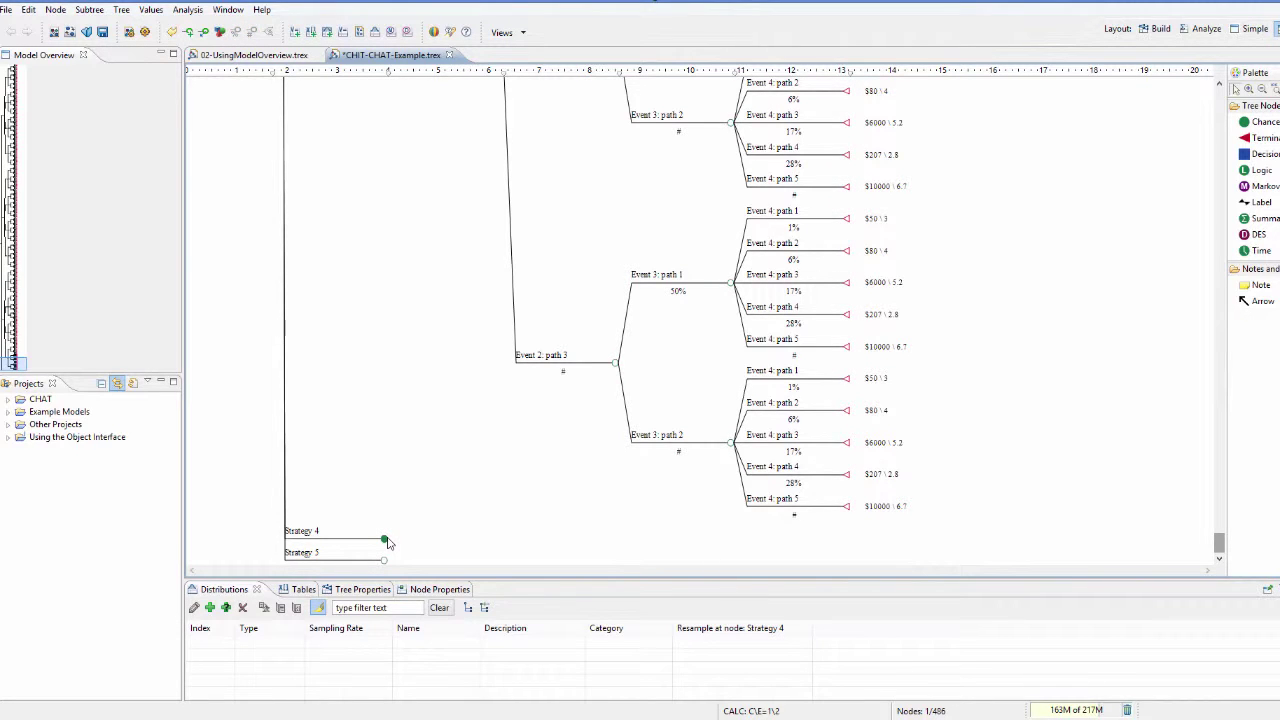
pyautogui.hotkey('ctrl', 'v')
pyautogui.scroll(-15, 389, 541)
pyautogui.click(385, 560)
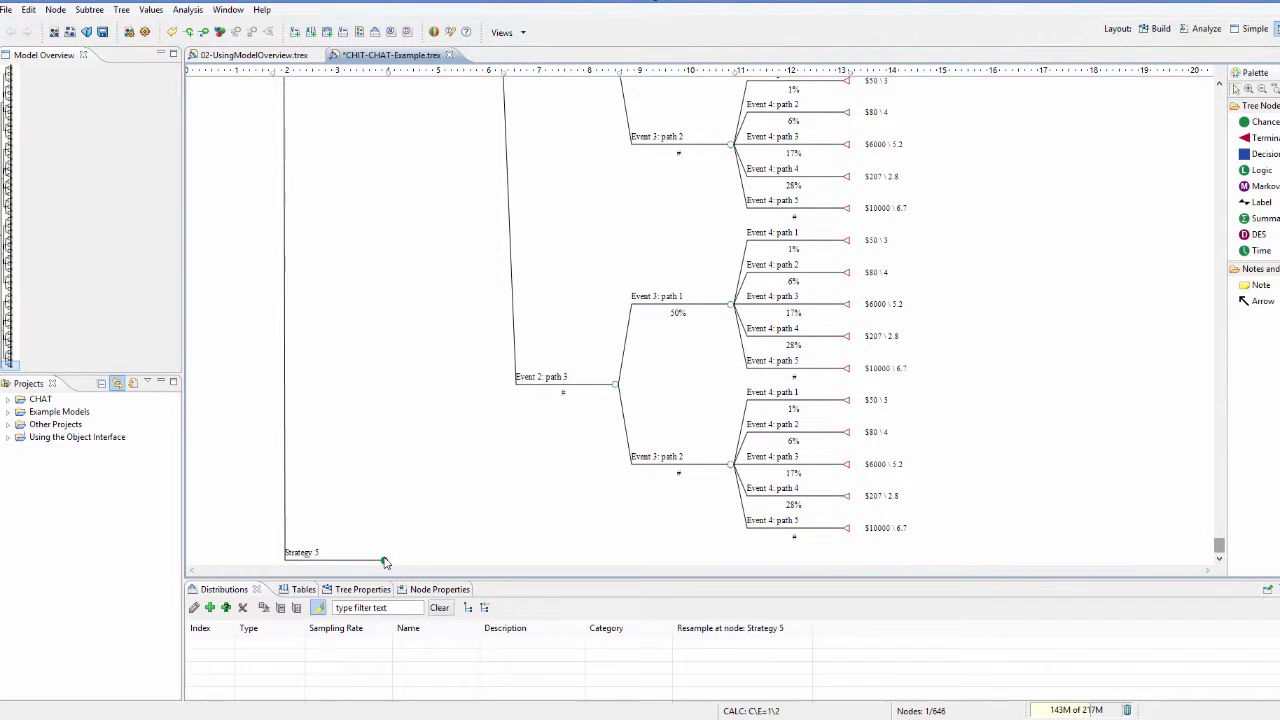
pyautogui.hotkey('ctrl', 'v')
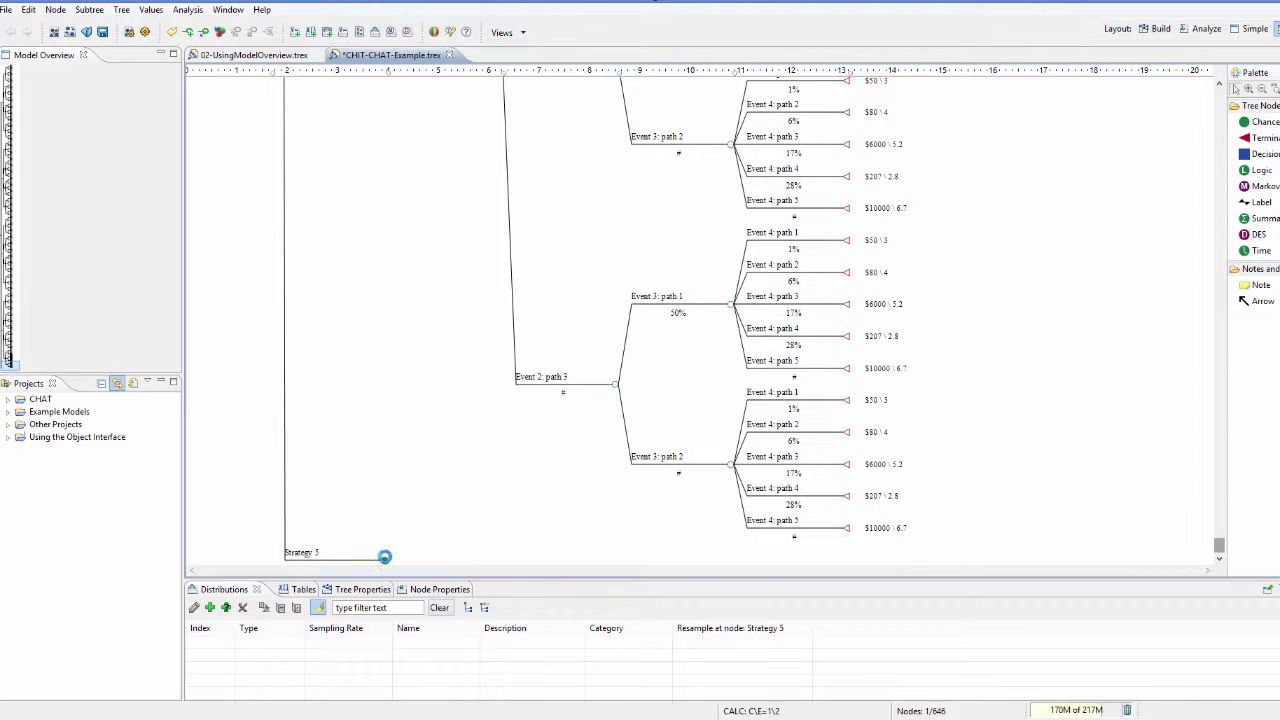